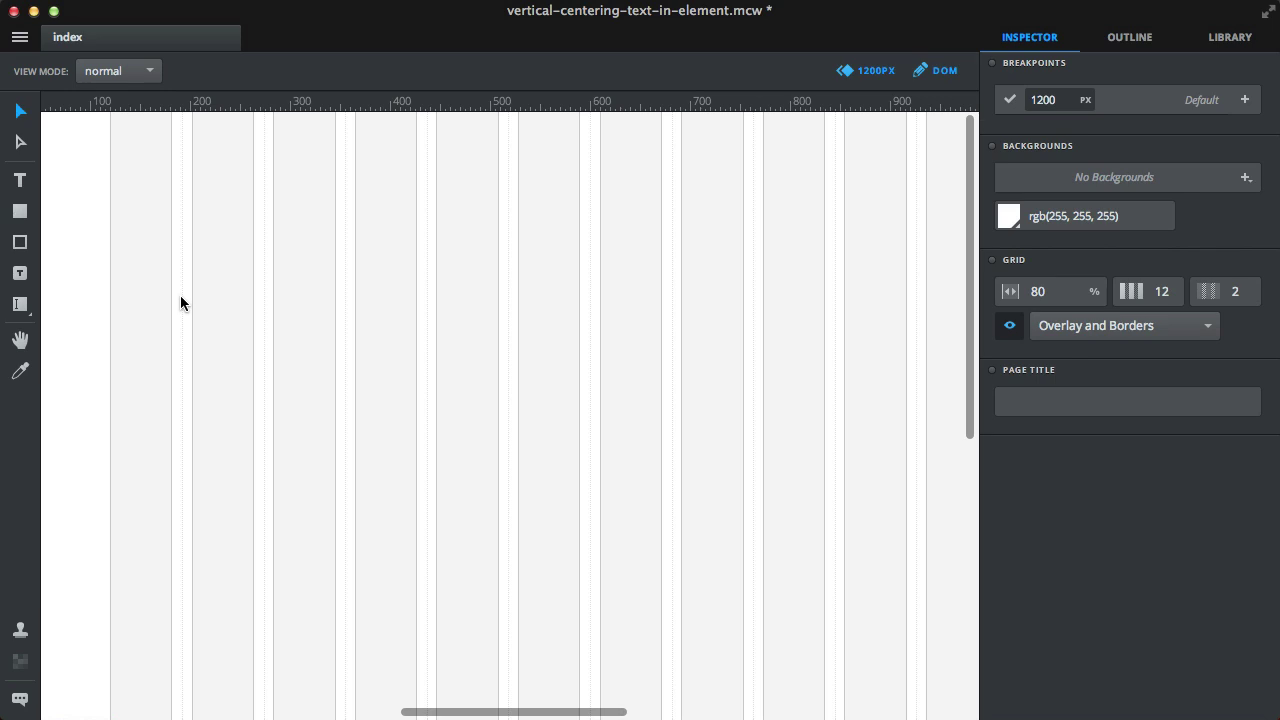
Draw a grey 226×133 px box with an empty 190 px-wide text box inside it
click(21, 211)
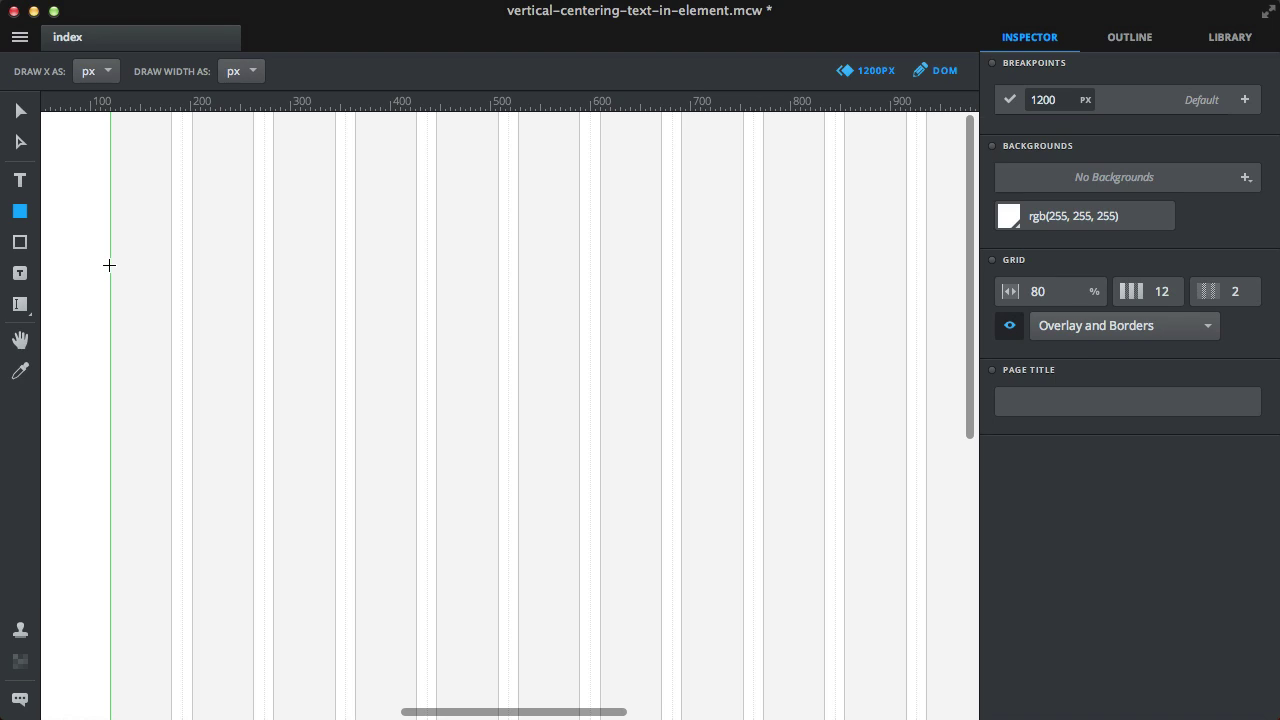
drag(109, 265, 333, 398)
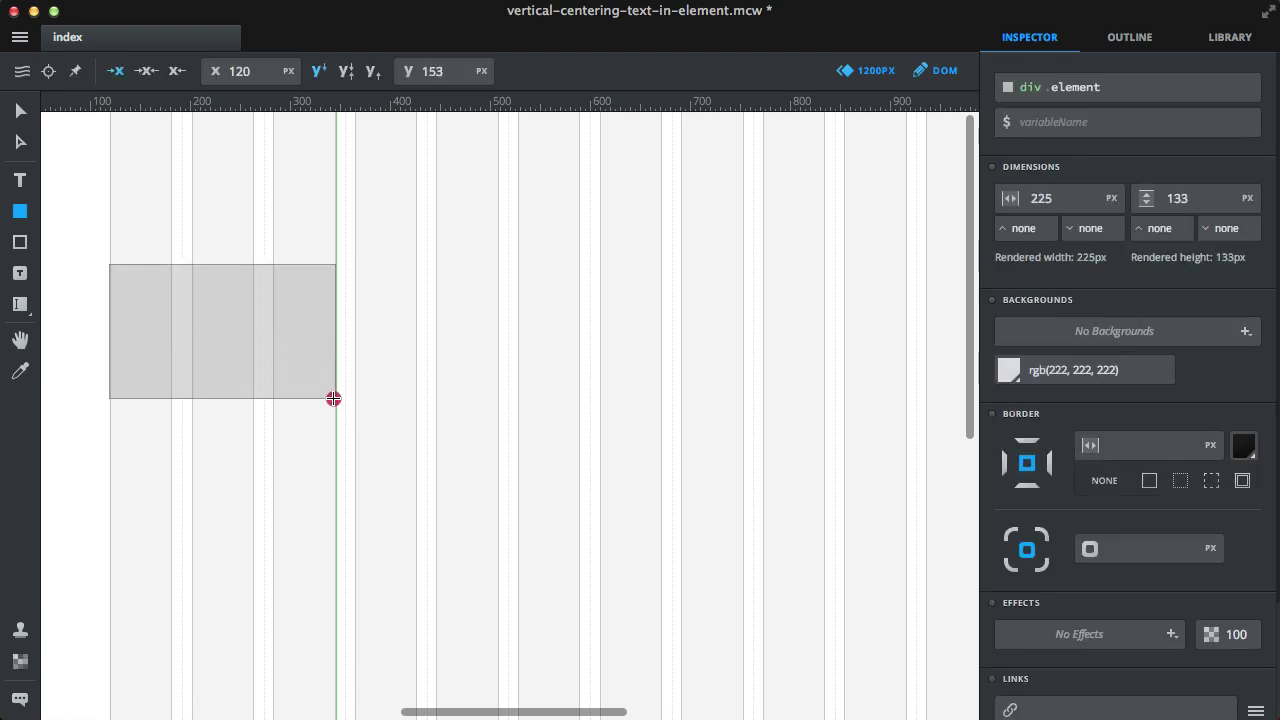
click(15, 182)
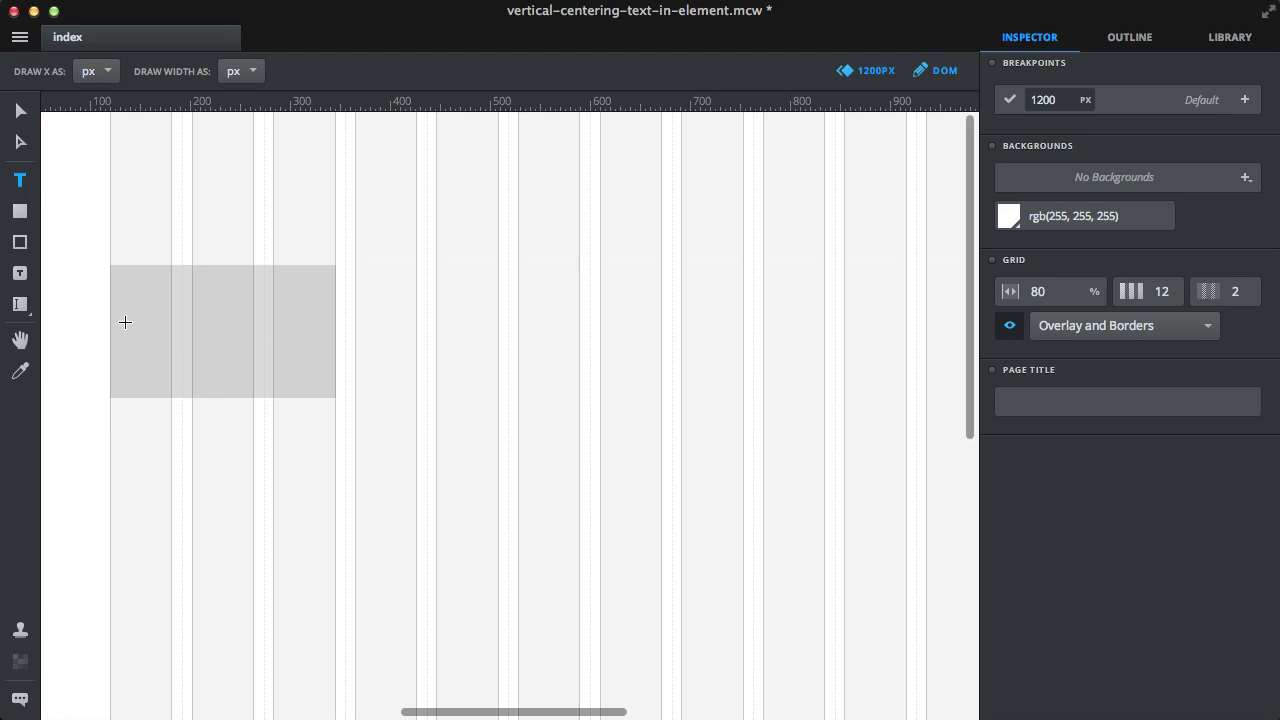
drag(125, 315, 314, 350)
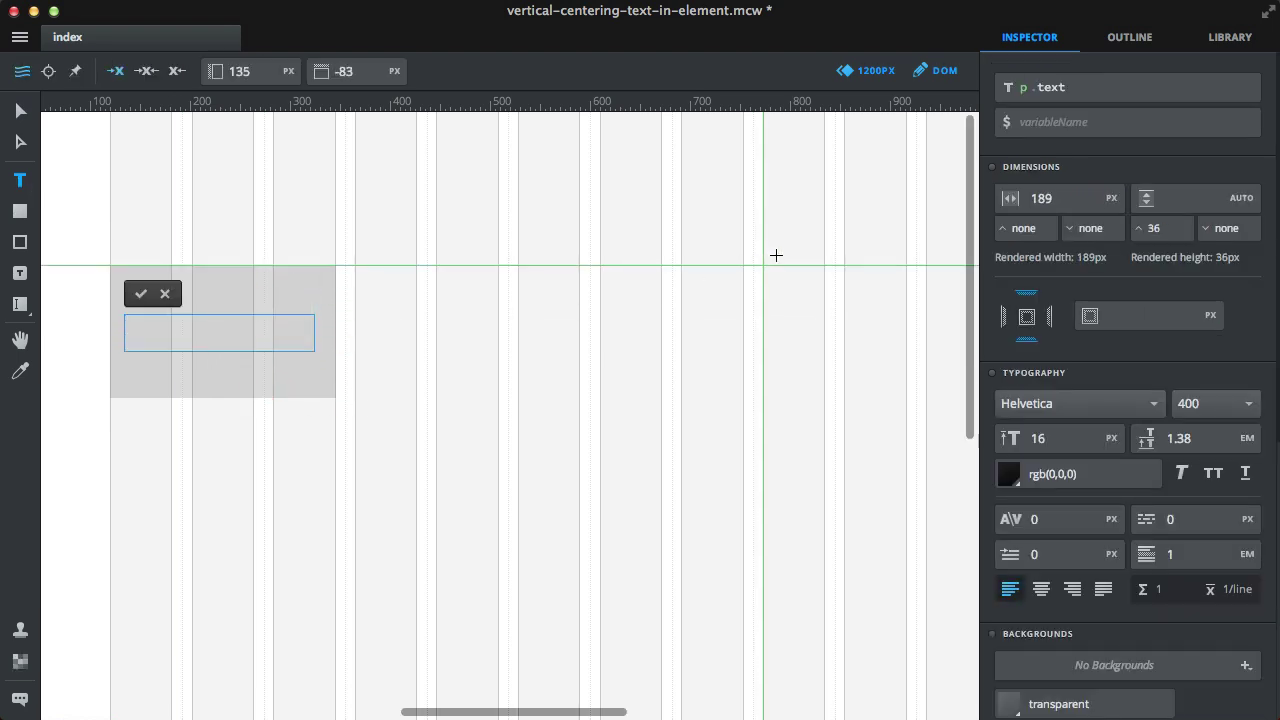
click(1043, 198)
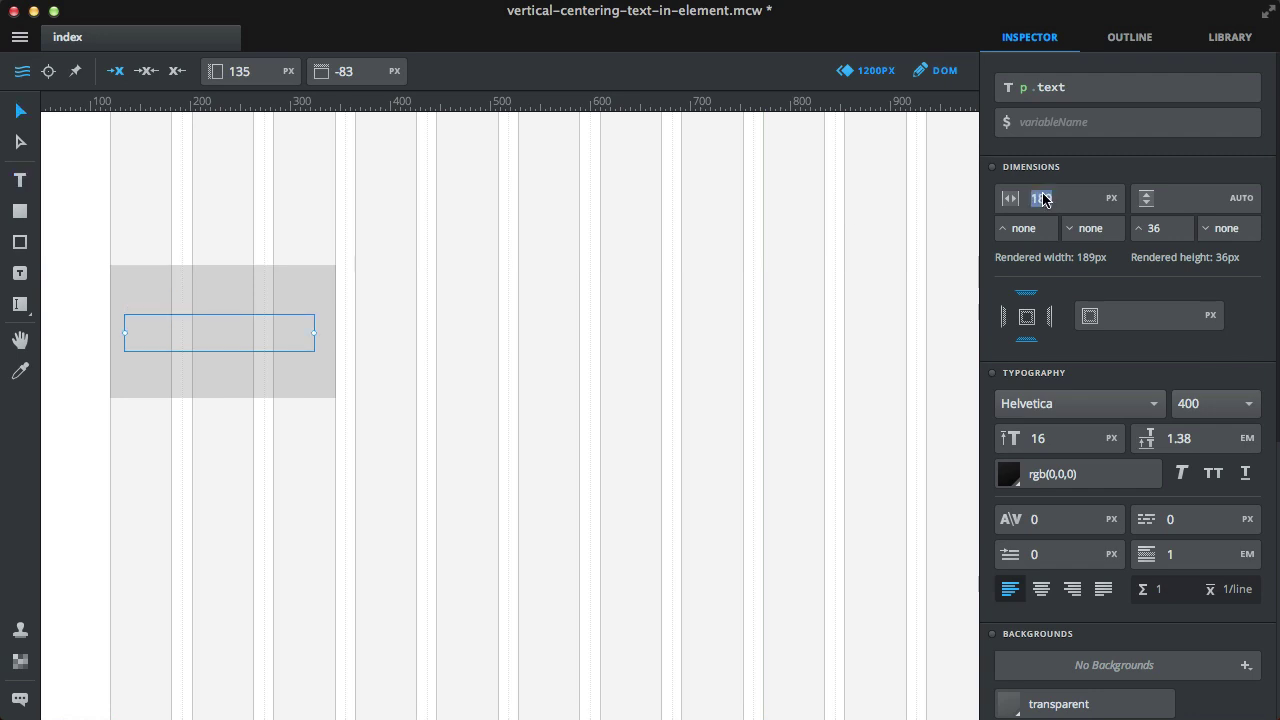
text(190)
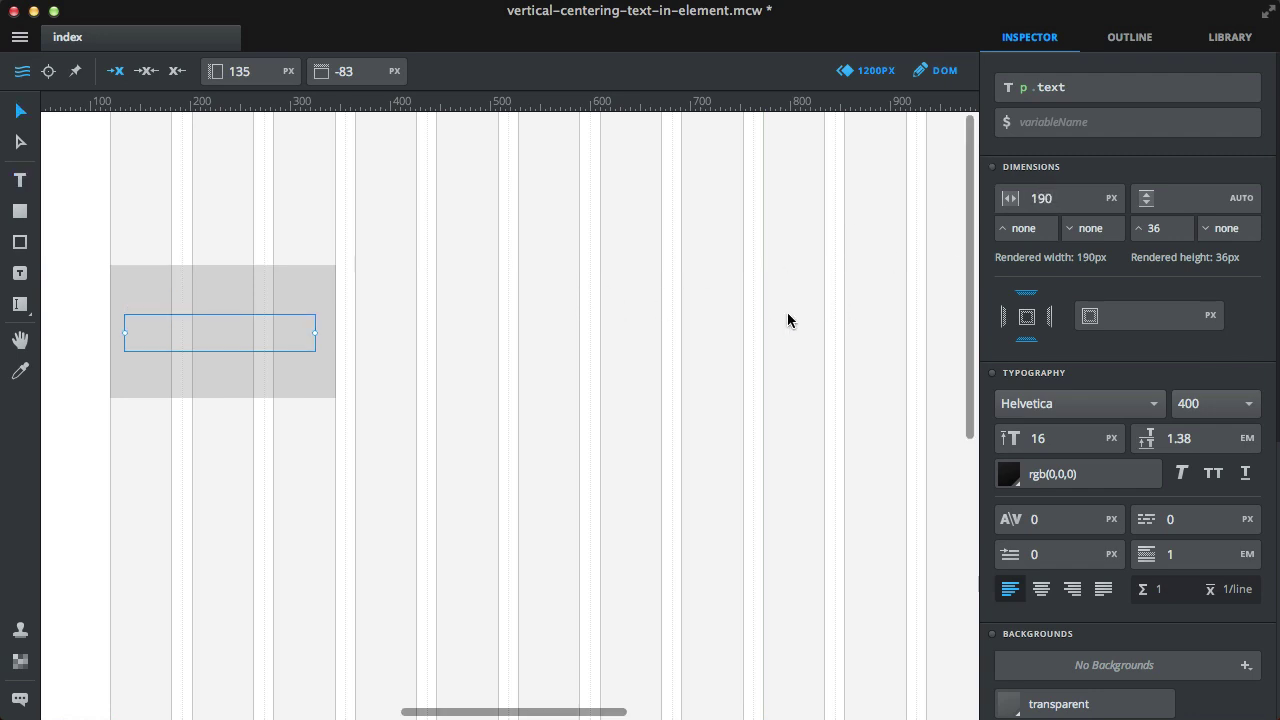
Type 'manual v-centering' into the text box
double_click(238, 317)
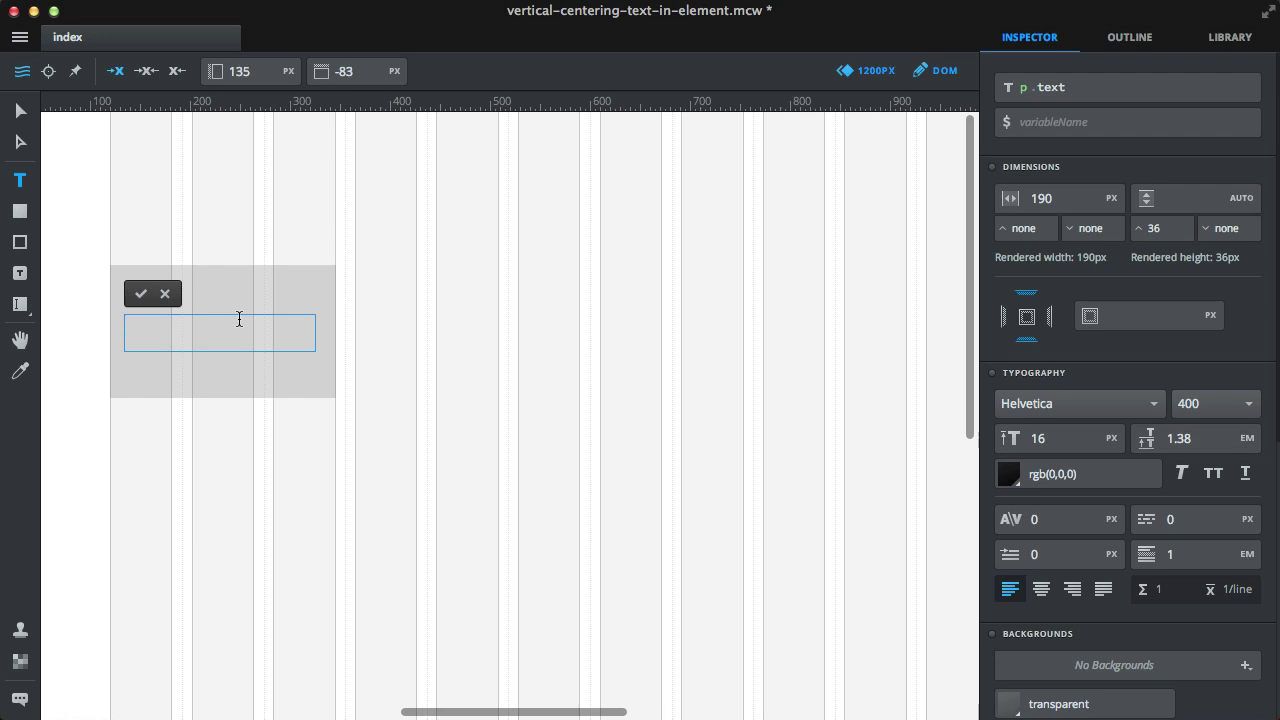
text(manual v-centering)
key(Escape)
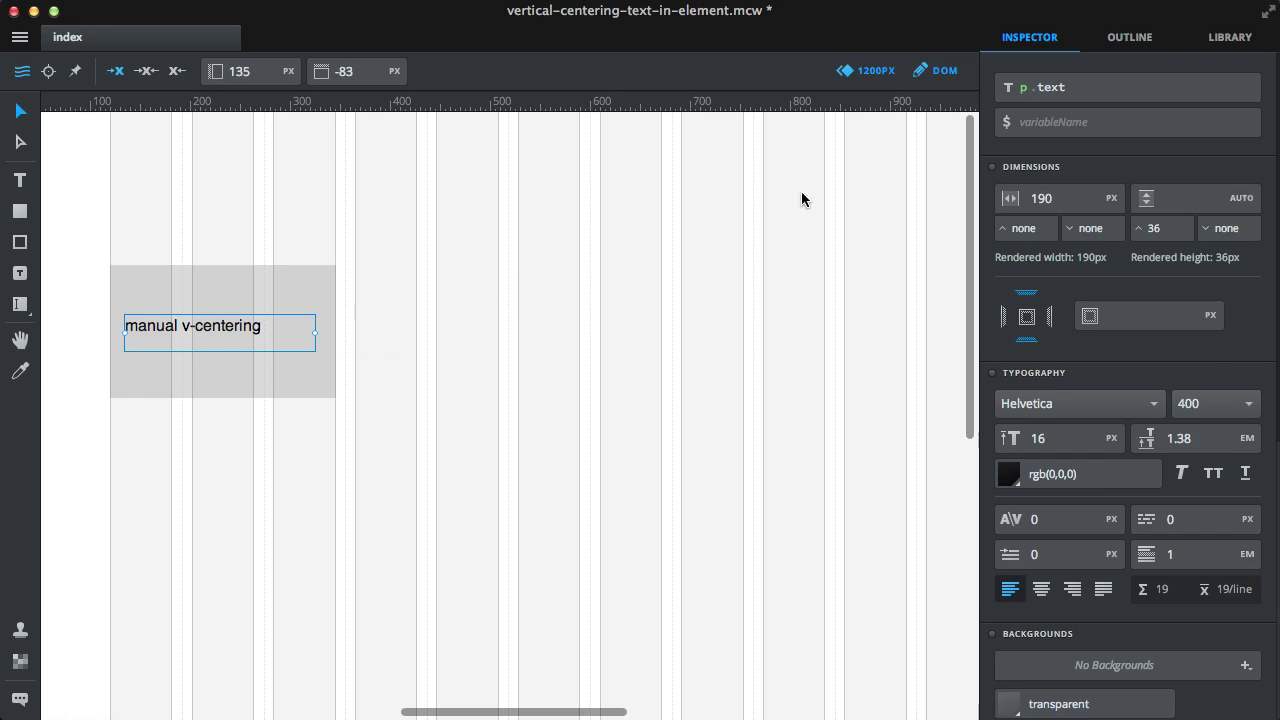
Clear the text box's 36 px minimum height so it reads none
click(1163, 224)
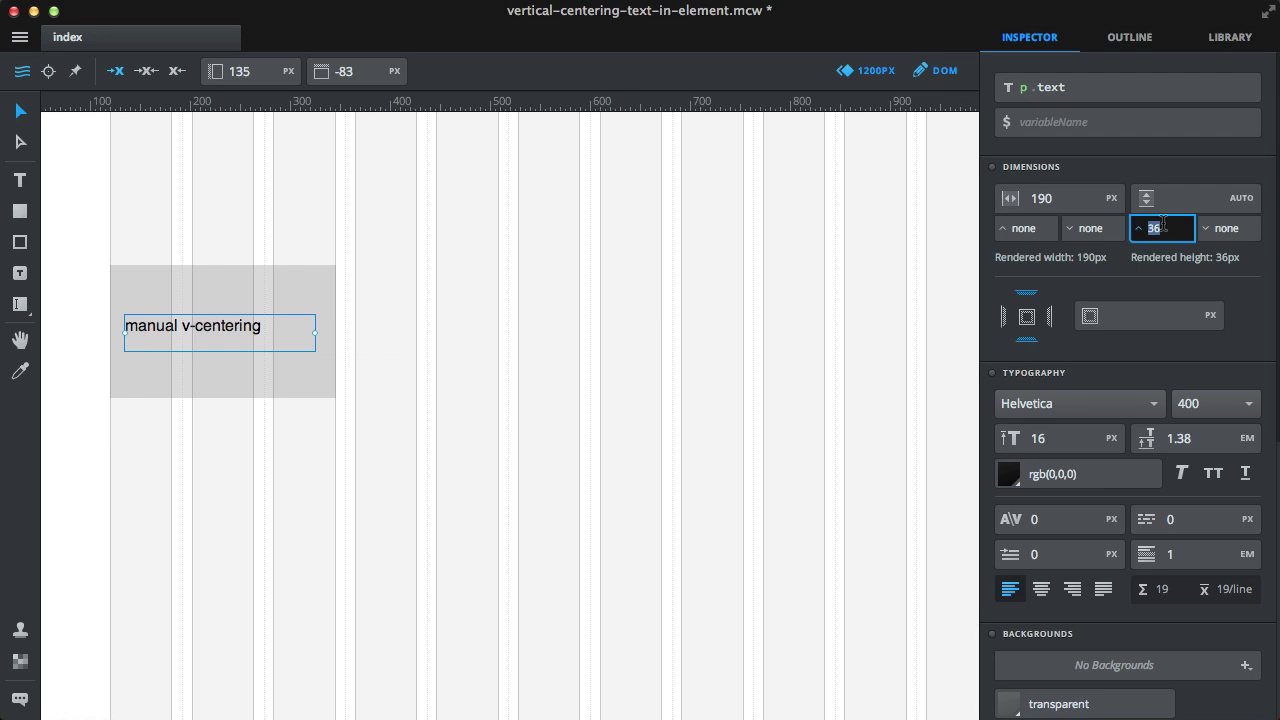
key(BackSpace)
key(Return)
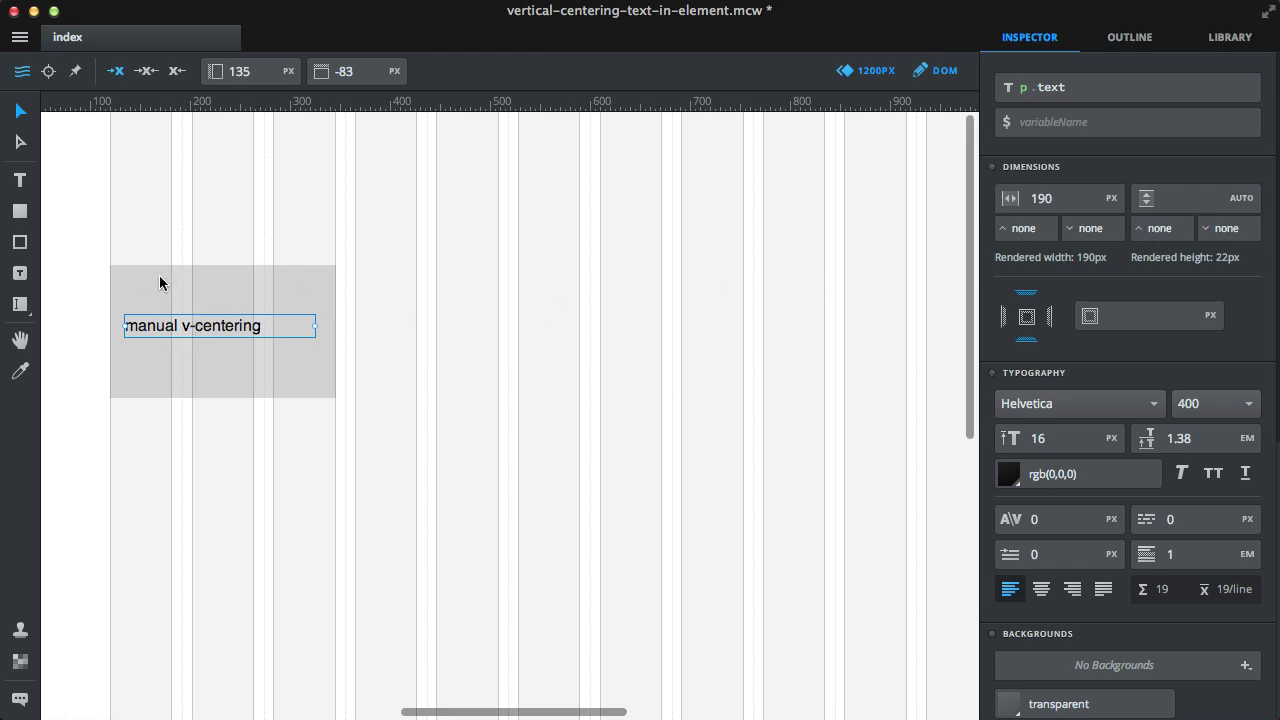
Give the grey box a blue background colour
click(236, 299)
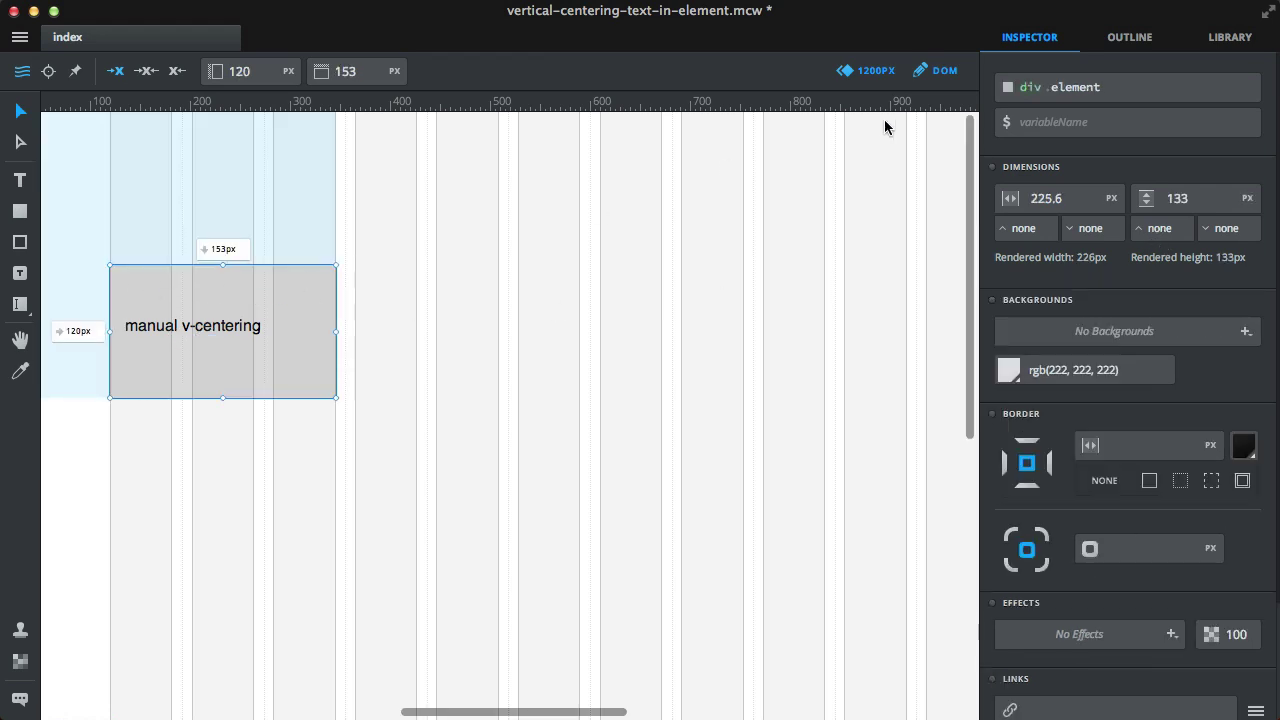
click(1008, 370)
click(675, 497)
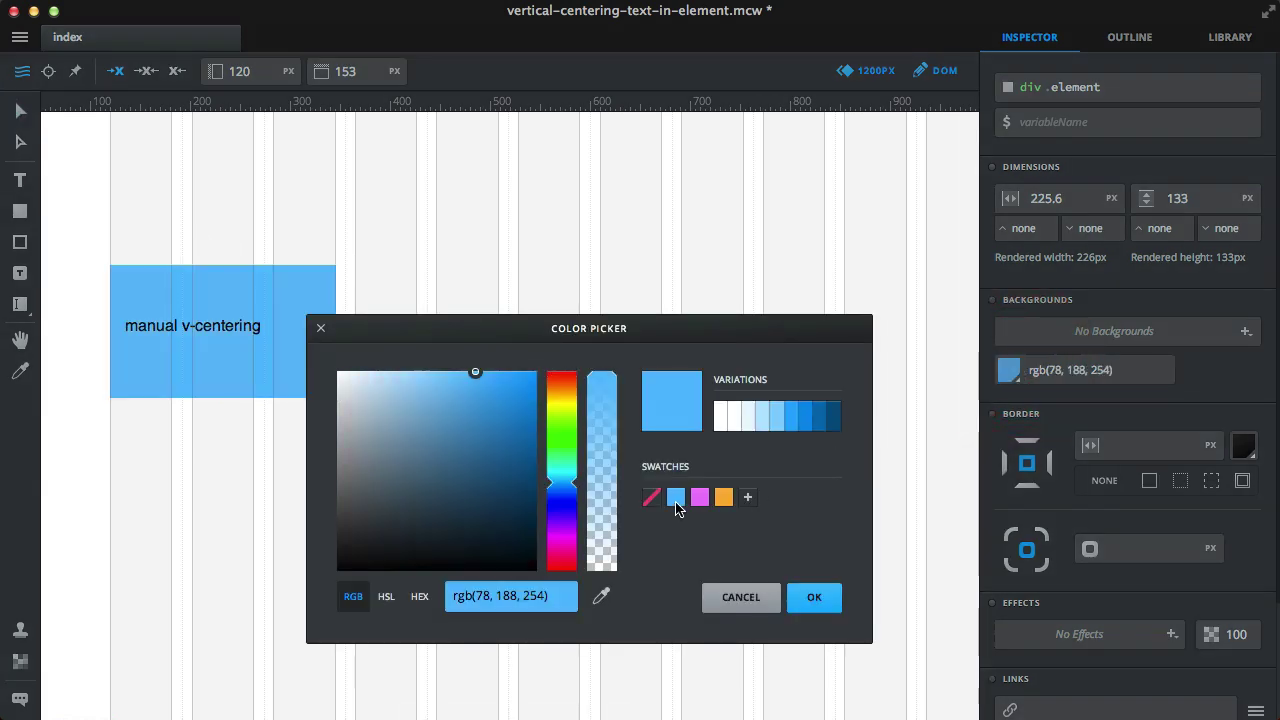
click(818, 597)
Centre-align the text, then align it horizontally and vertically to the blue box's middle
drag(209, 286, 214, 320)
click(209, 332)
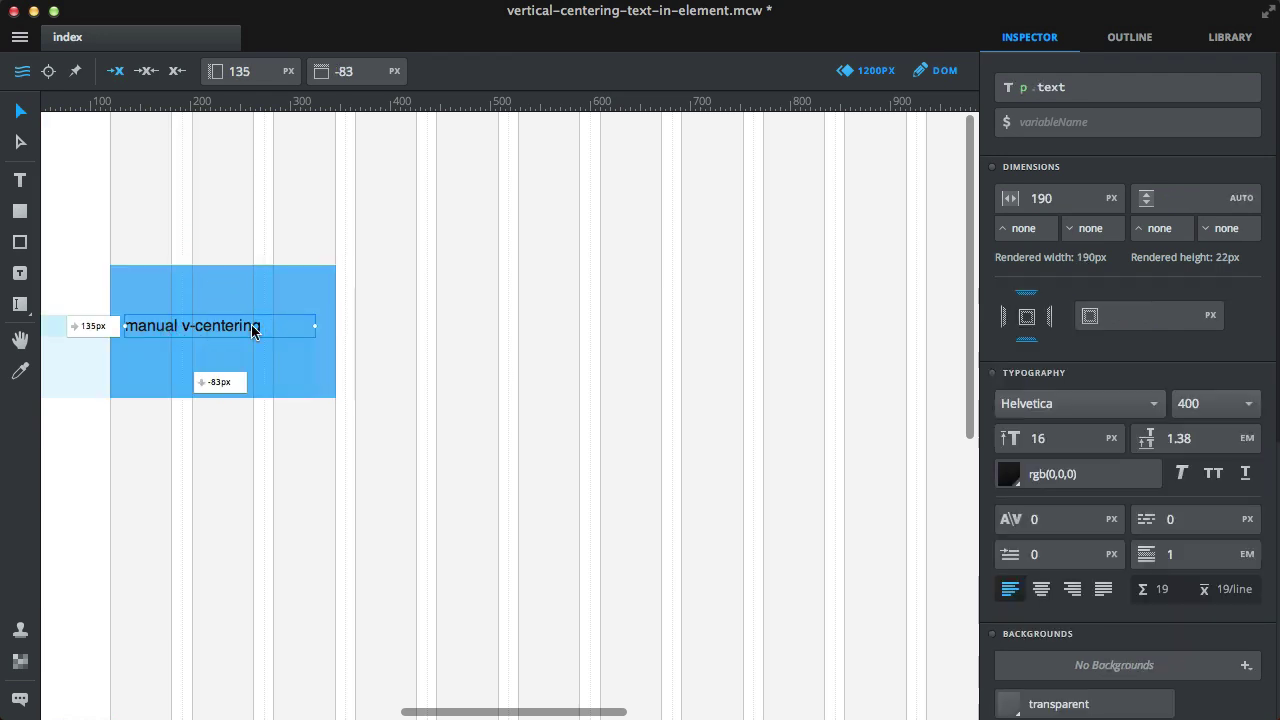
click(1040, 590)
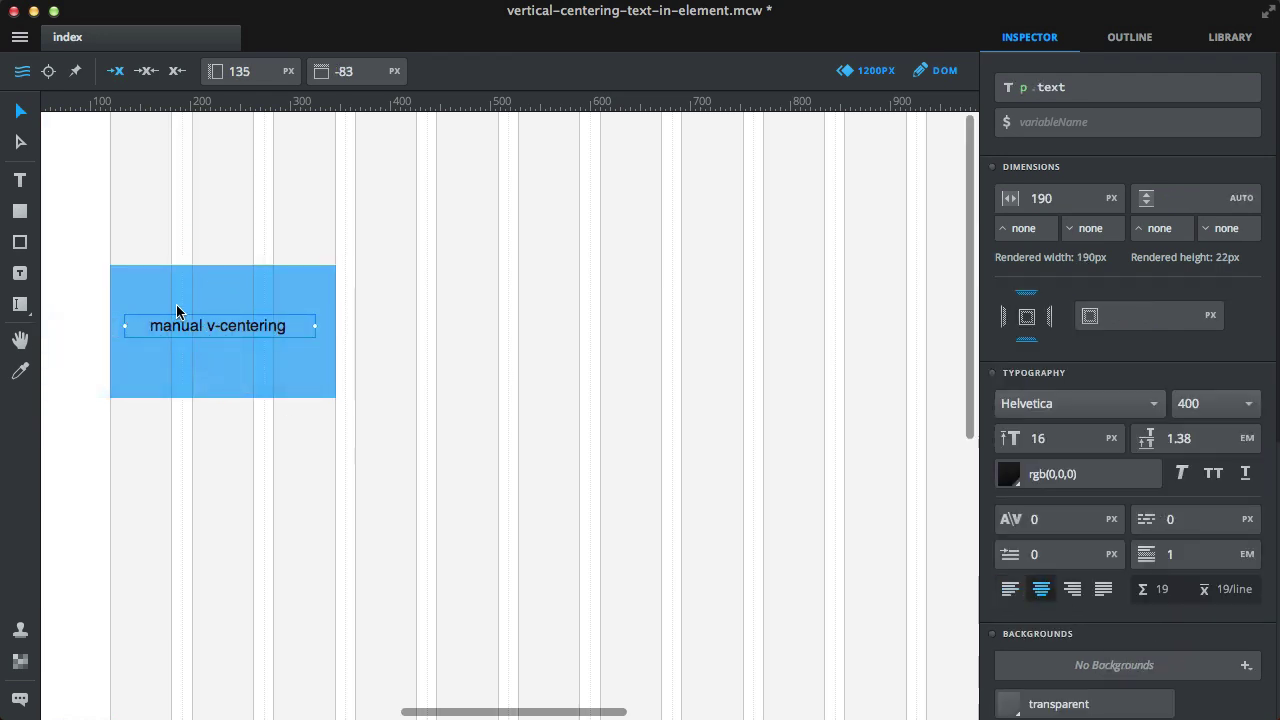
drag(191, 244, 260, 452)
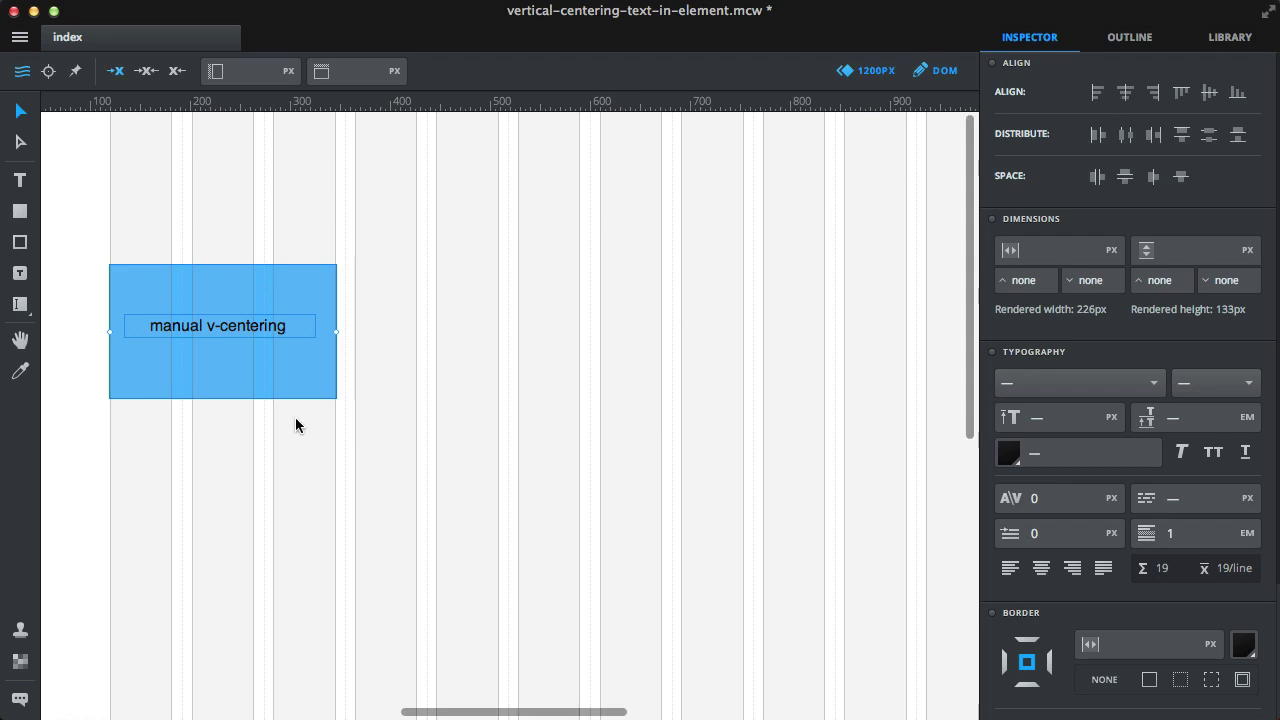
click(1126, 93)
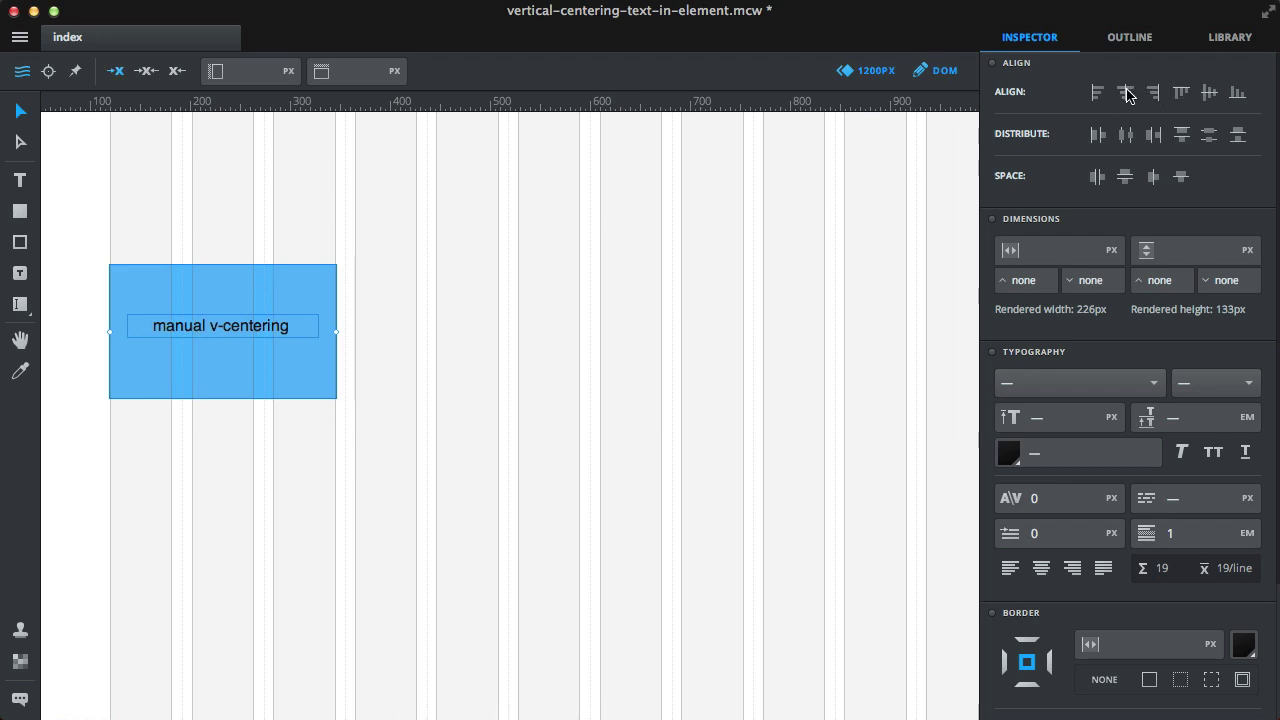
click(1210, 93)
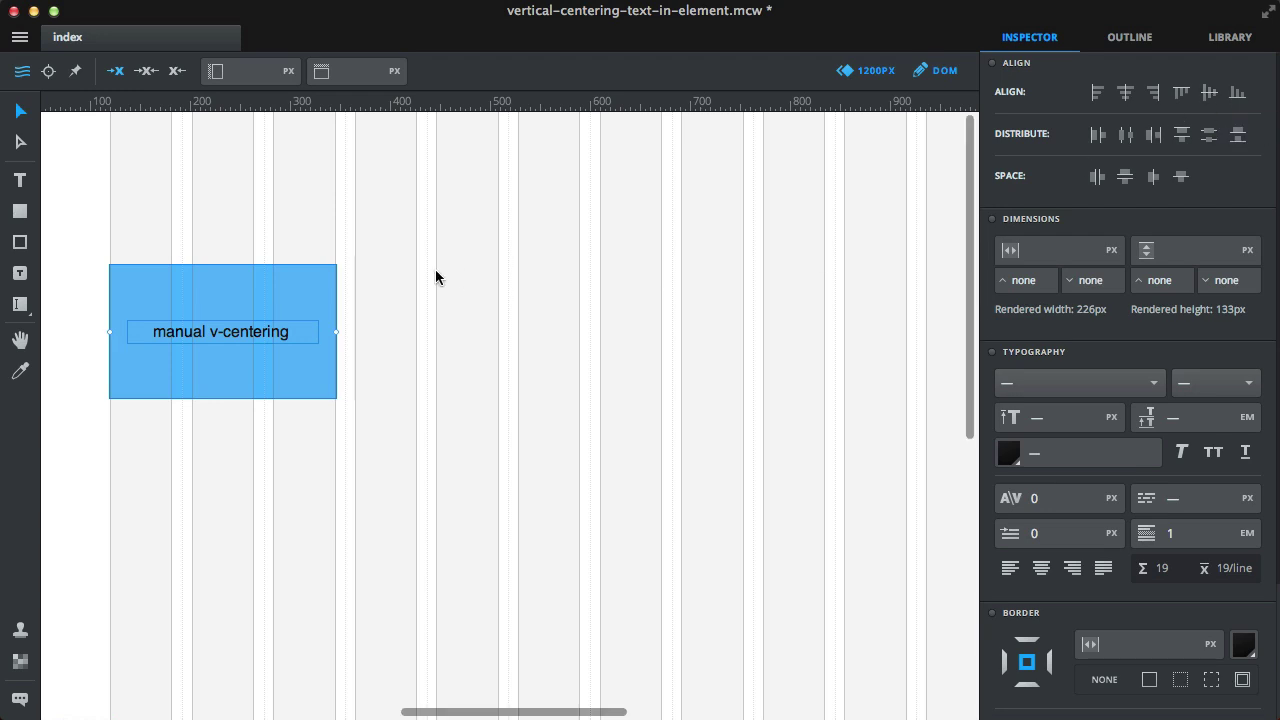
In the Outline, nest p.text inside div.element
click(436, 272)
click(1128, 40)
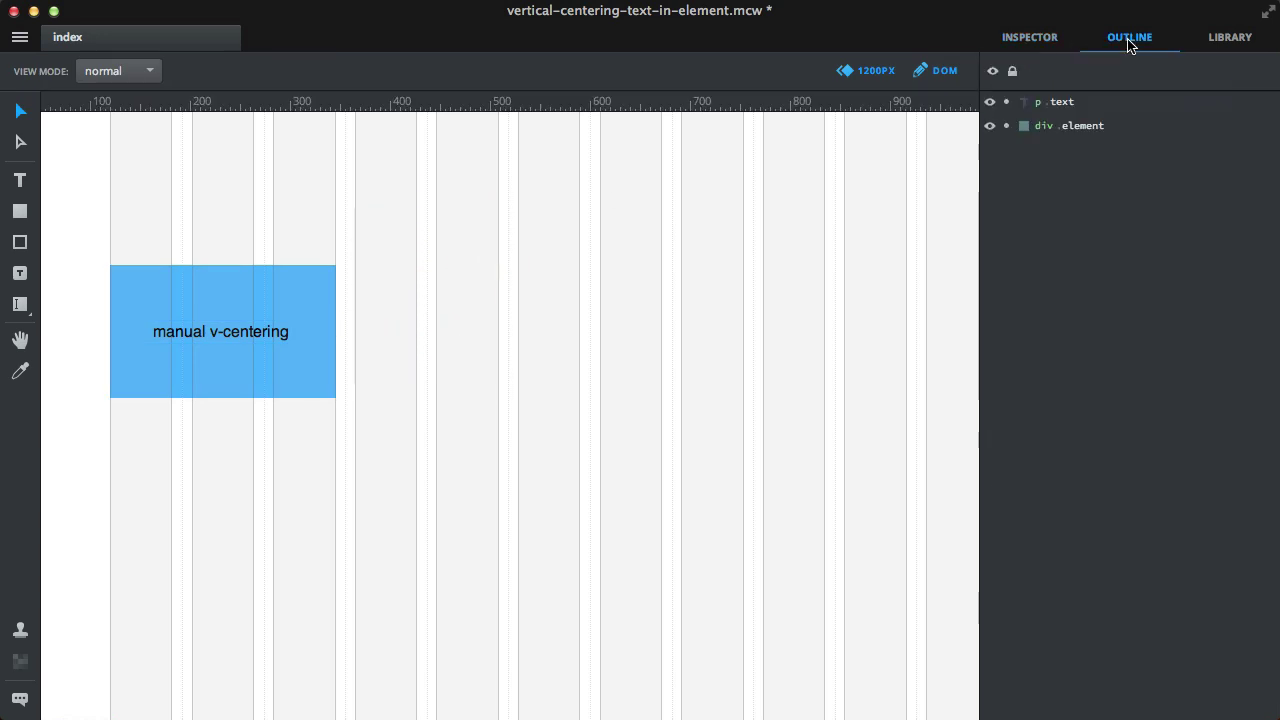
drag(1053, 104, 1043, 126)
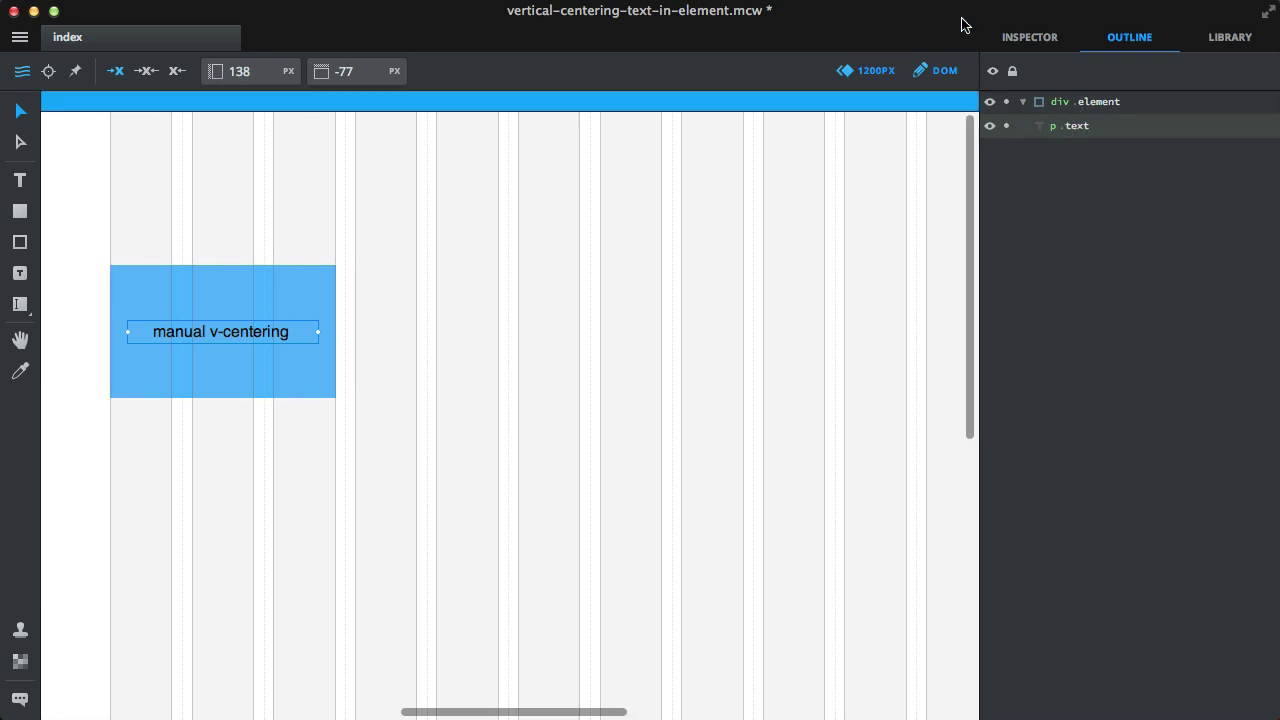
click(1024, 34)
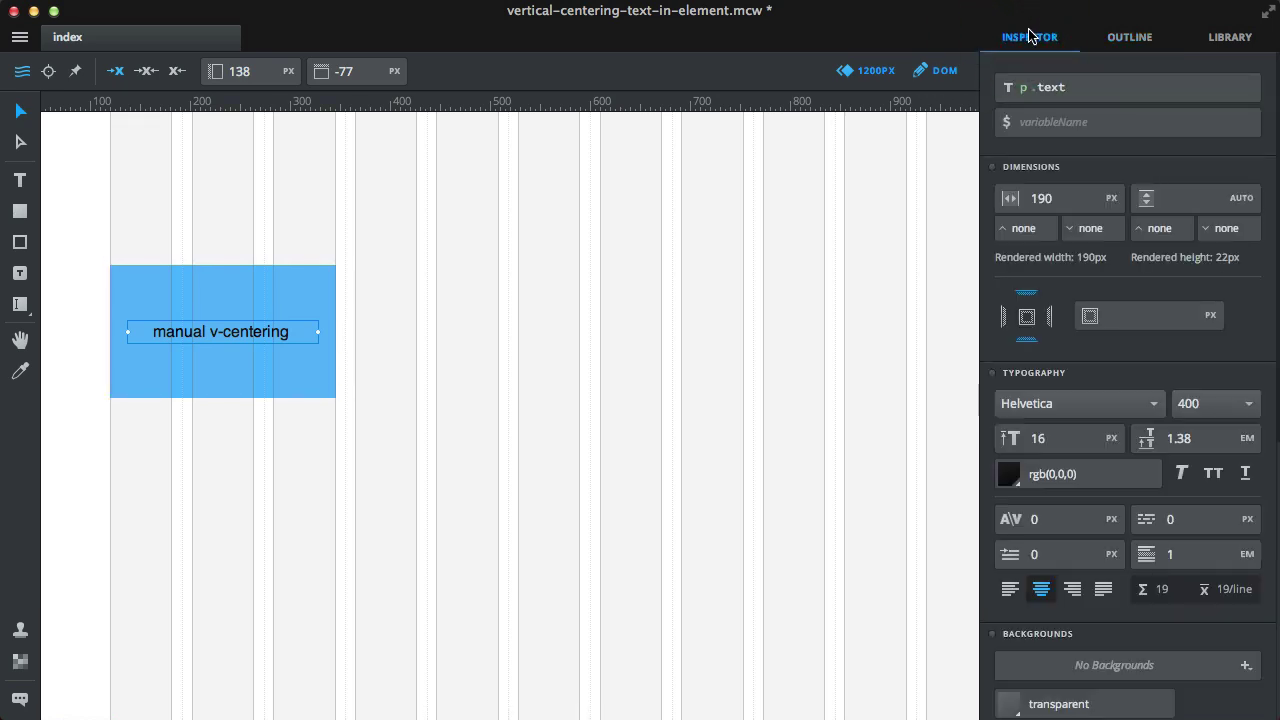
Reselect the nested text to check its margins and offsets in the Inspector
click(481, 312)
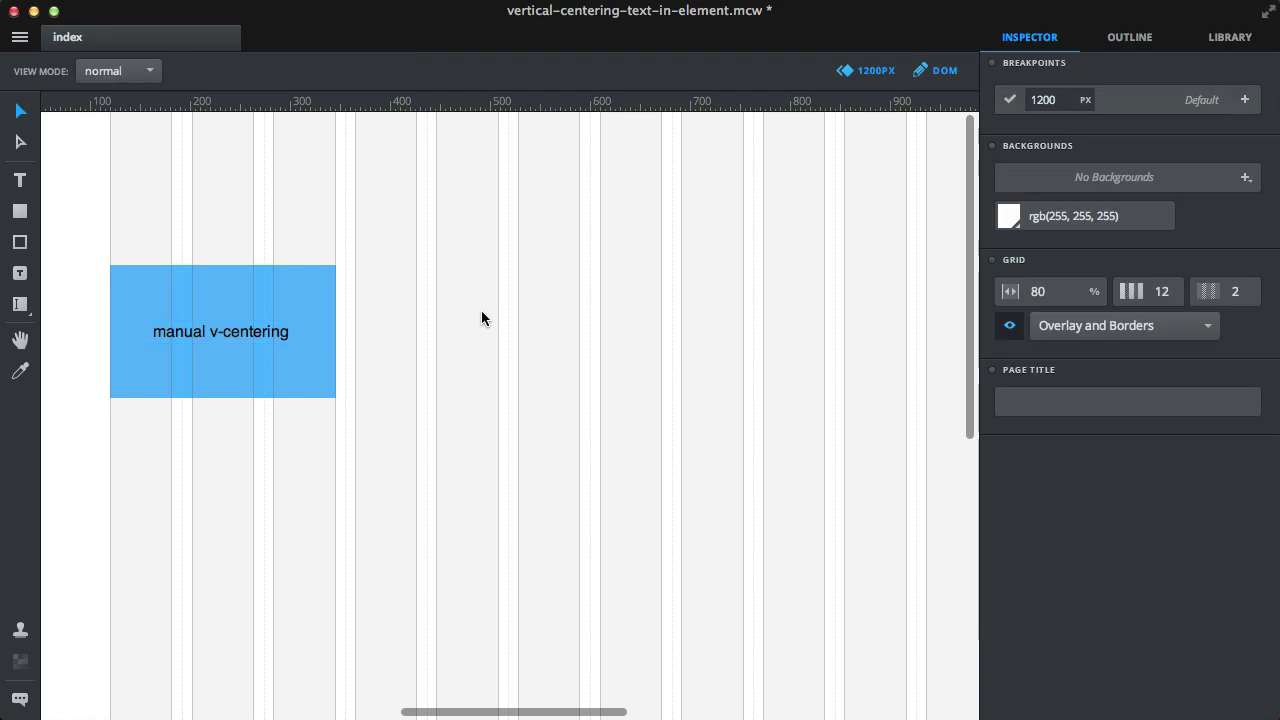
click(265, 337)
click(265, 337)
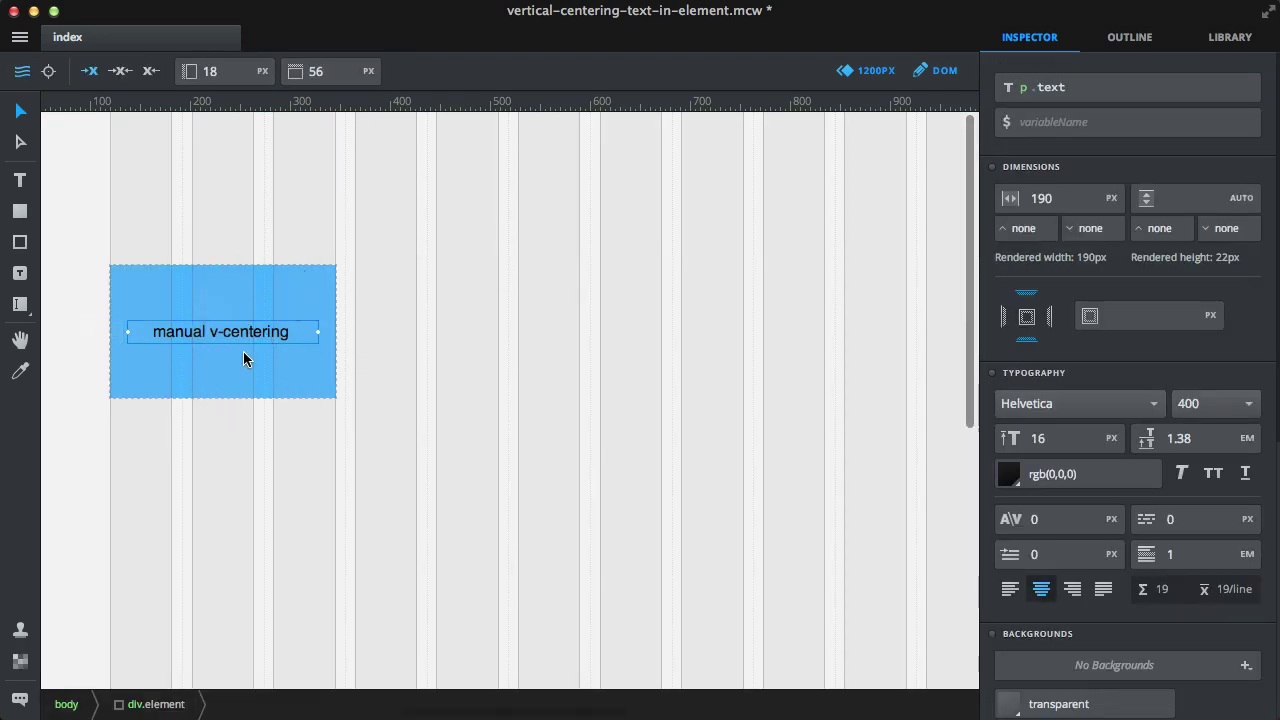
drag(82, 222, 397, 456)
drag(70, 222, 453, 509)
click(366, 347)
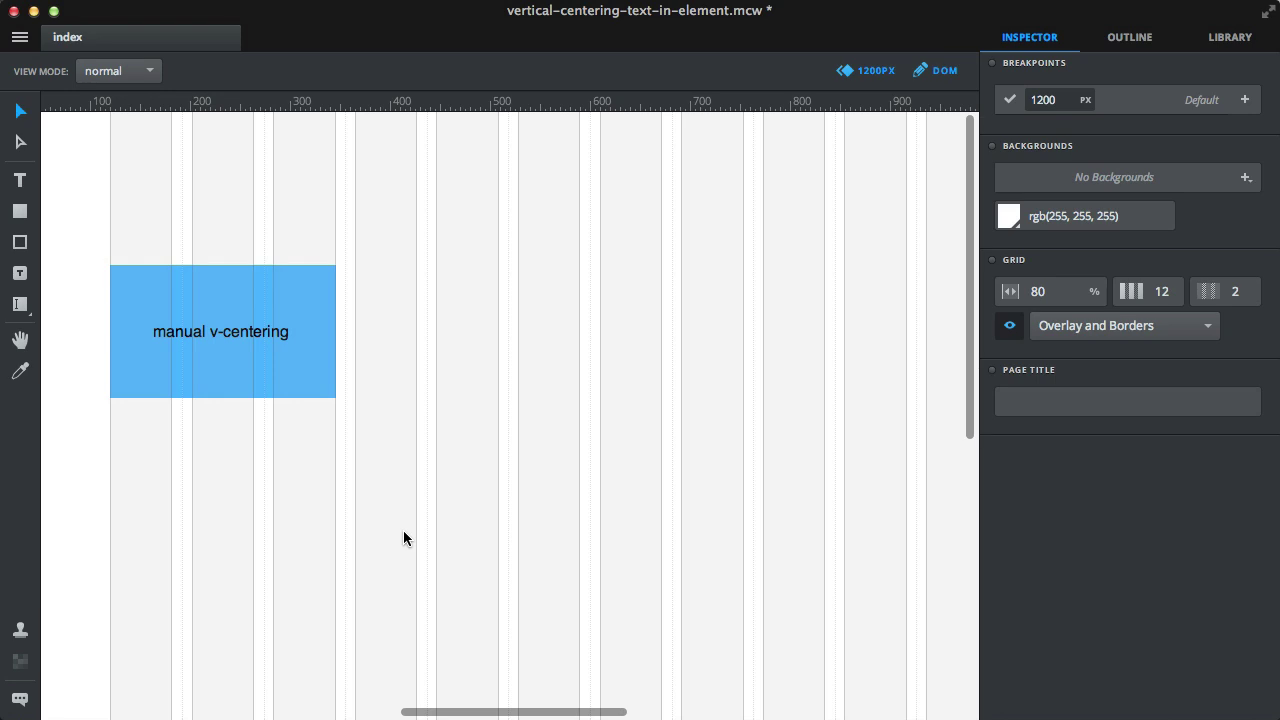
Duplicate the blue box to its right and make the copy orange
click(191, 349)
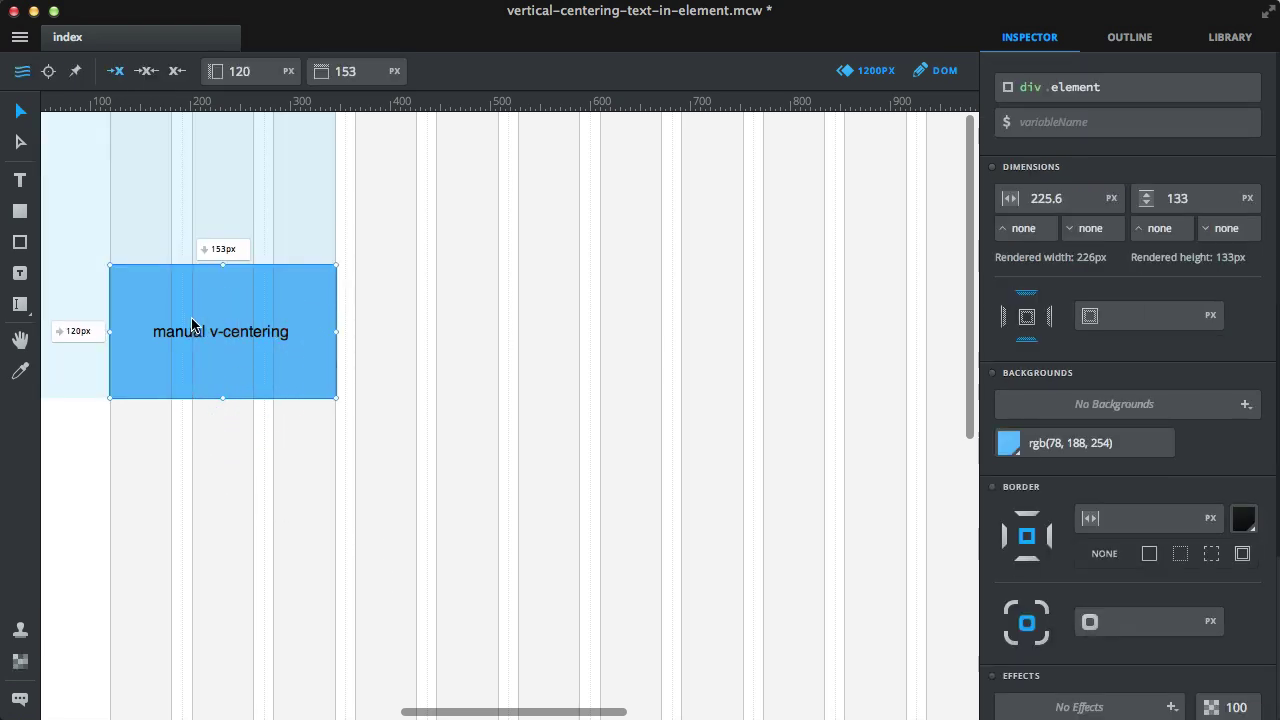
drag(191, 332, 448, 321)
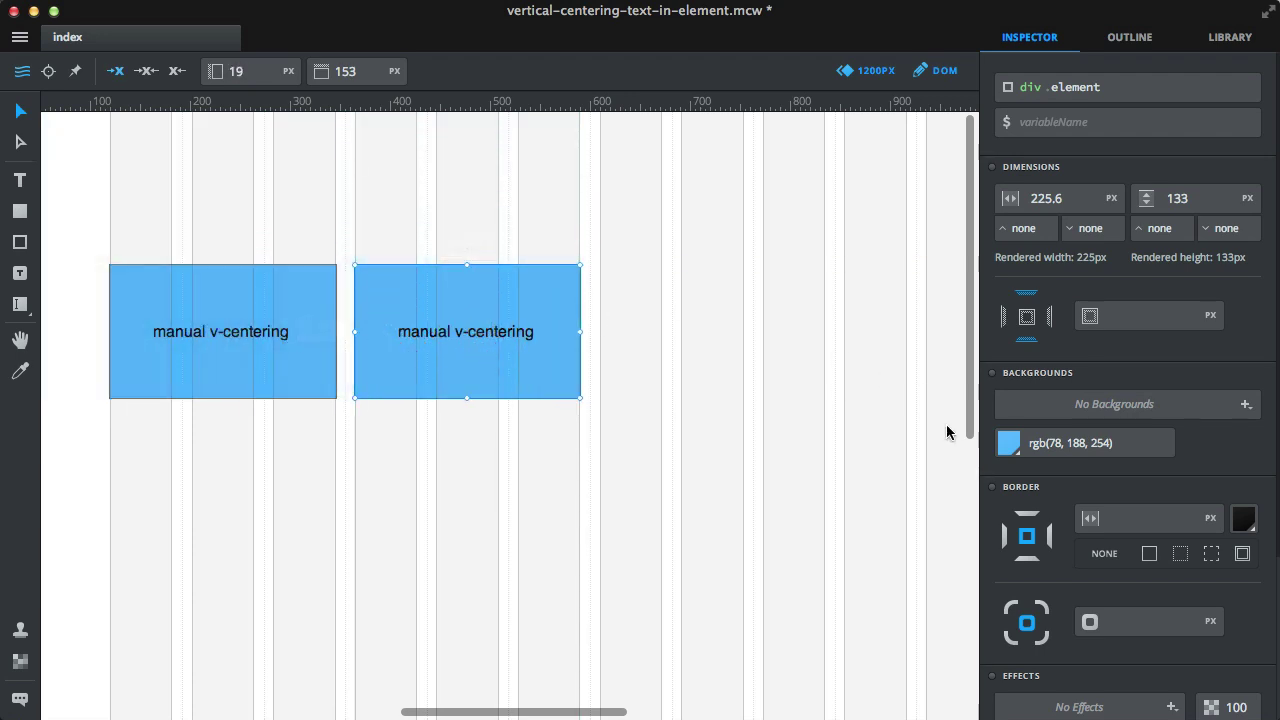
click(1009, 446)
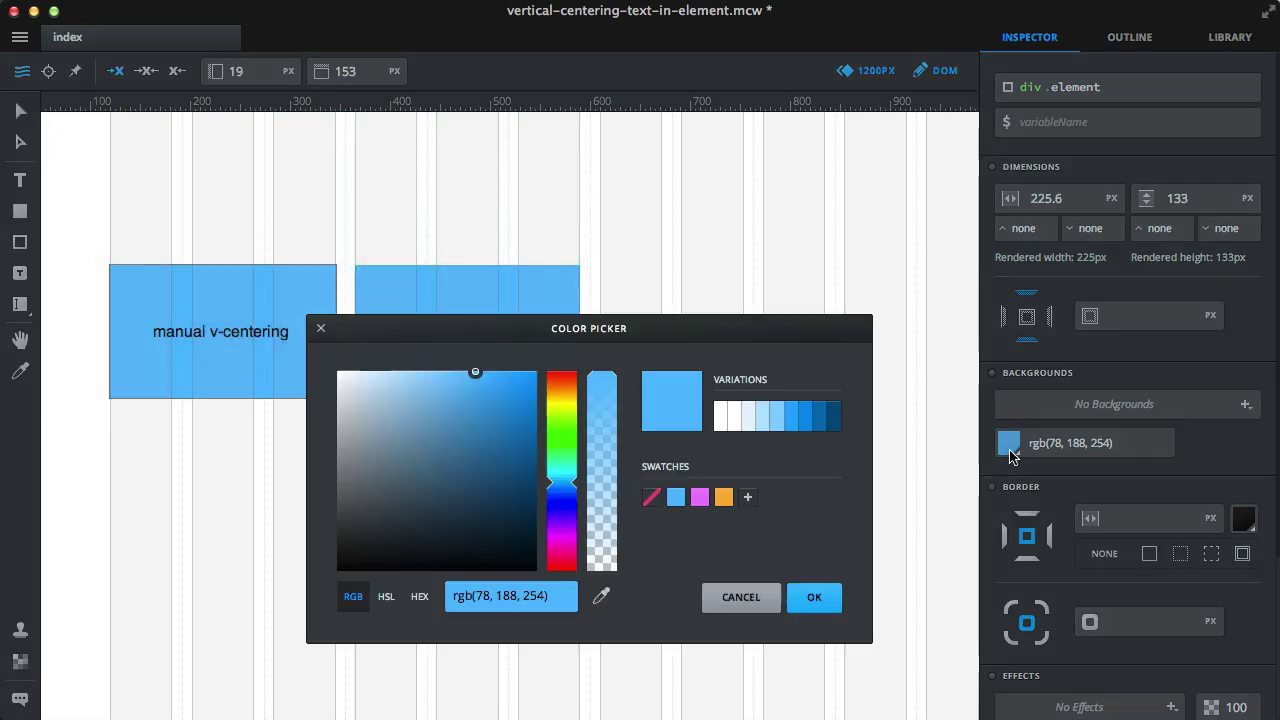
click(723, 497)
click(812, 598)
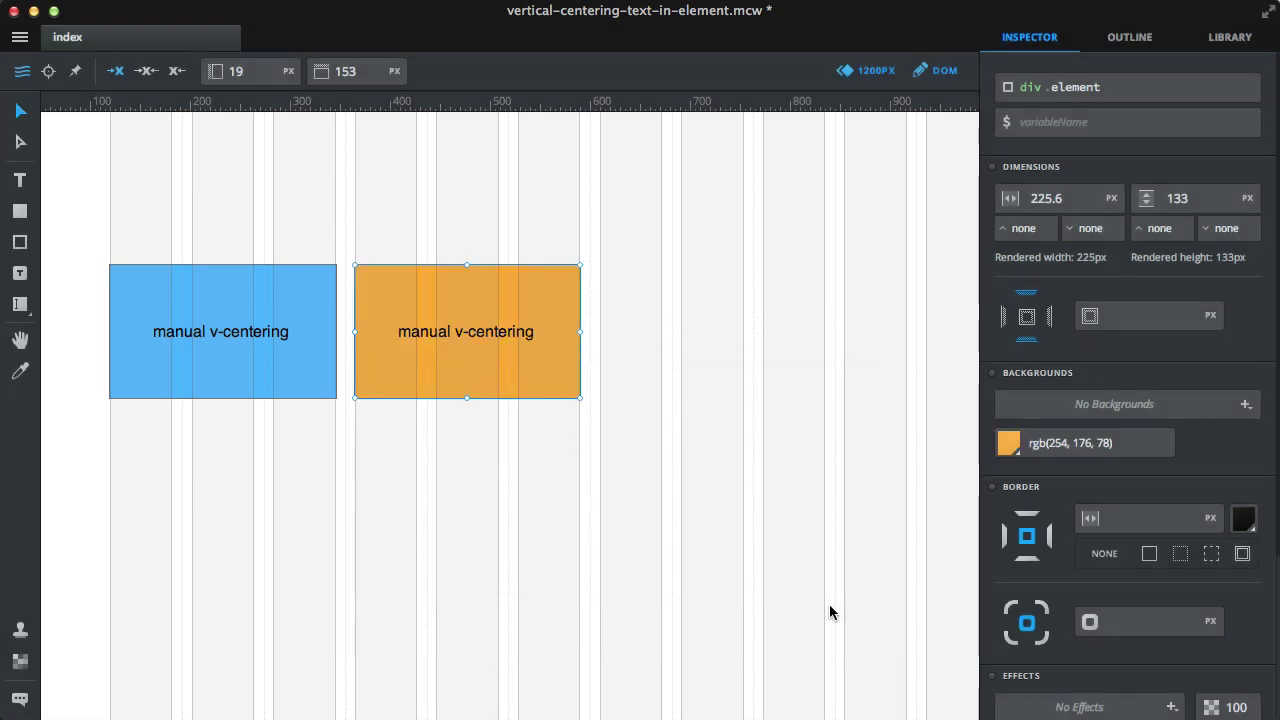
Change the orange box's label from 'manual' to 'absolute v-centering'
double_click(425, 336)
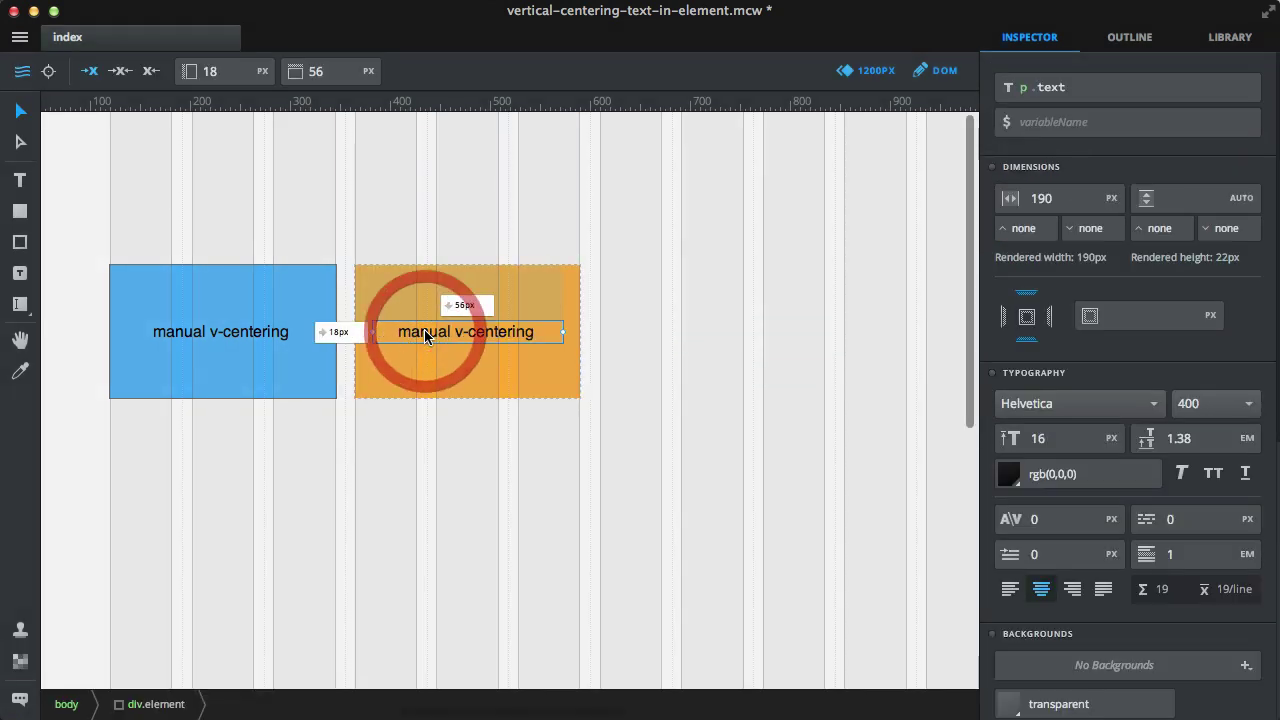
double_click(425, 331)
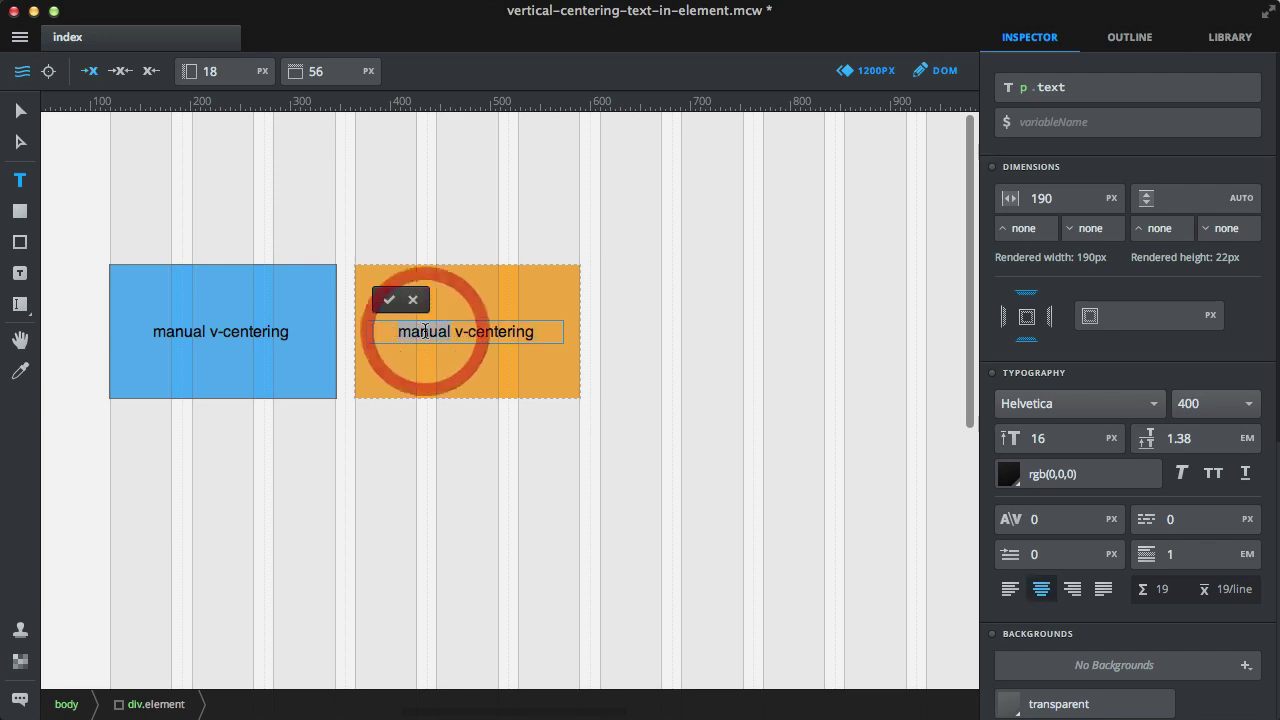
text(absolute)
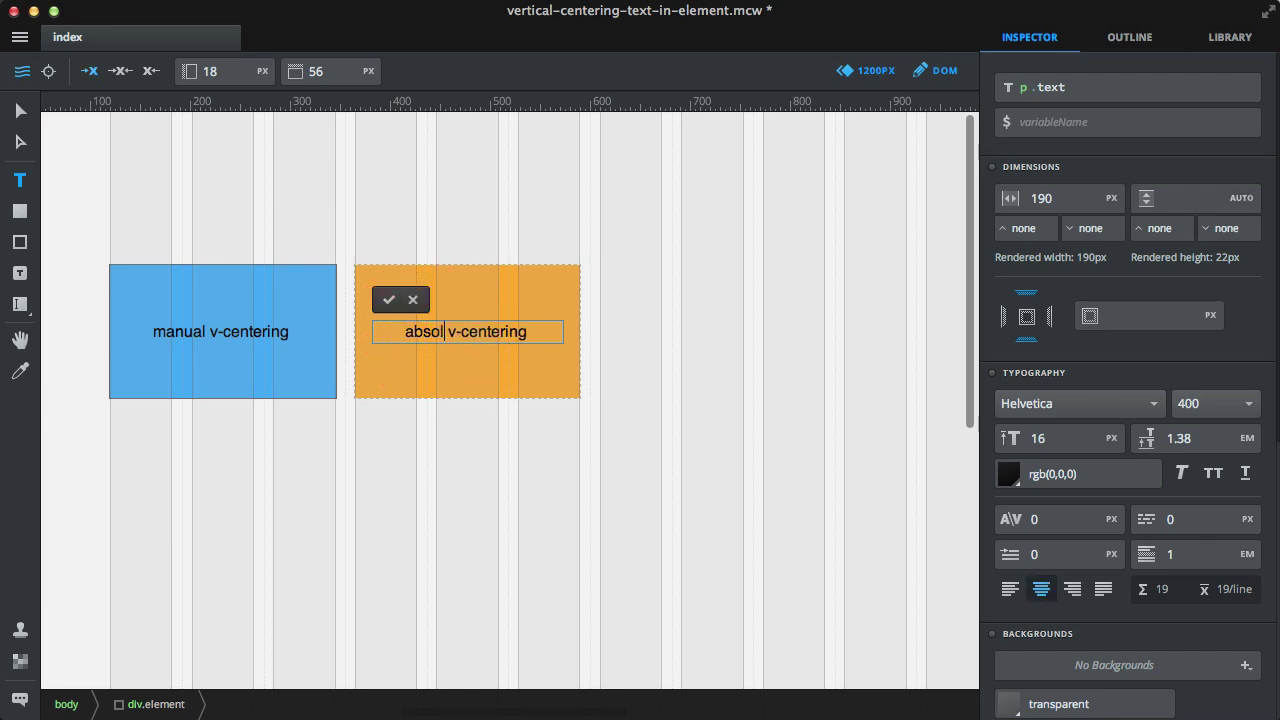
key(Escape)
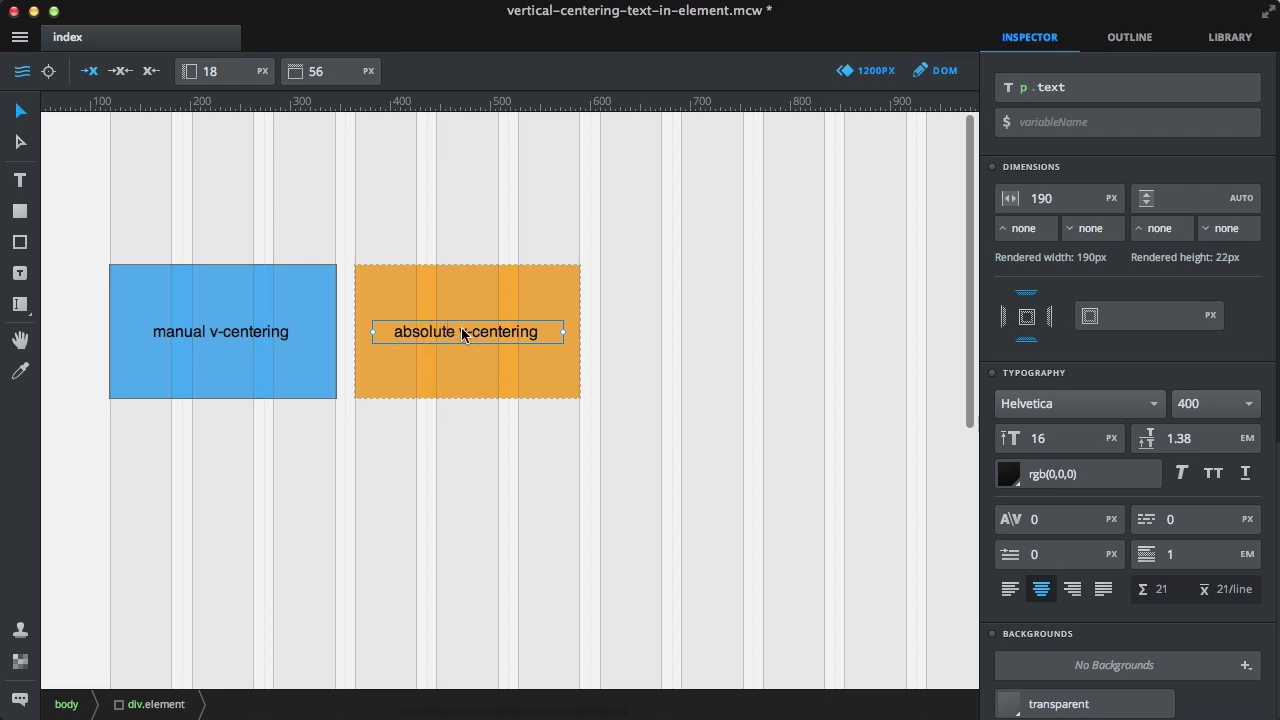
Make the absolute v-centering text absolutely positioned with its Y origin set to middle
drag(463, 334, 462, 298)
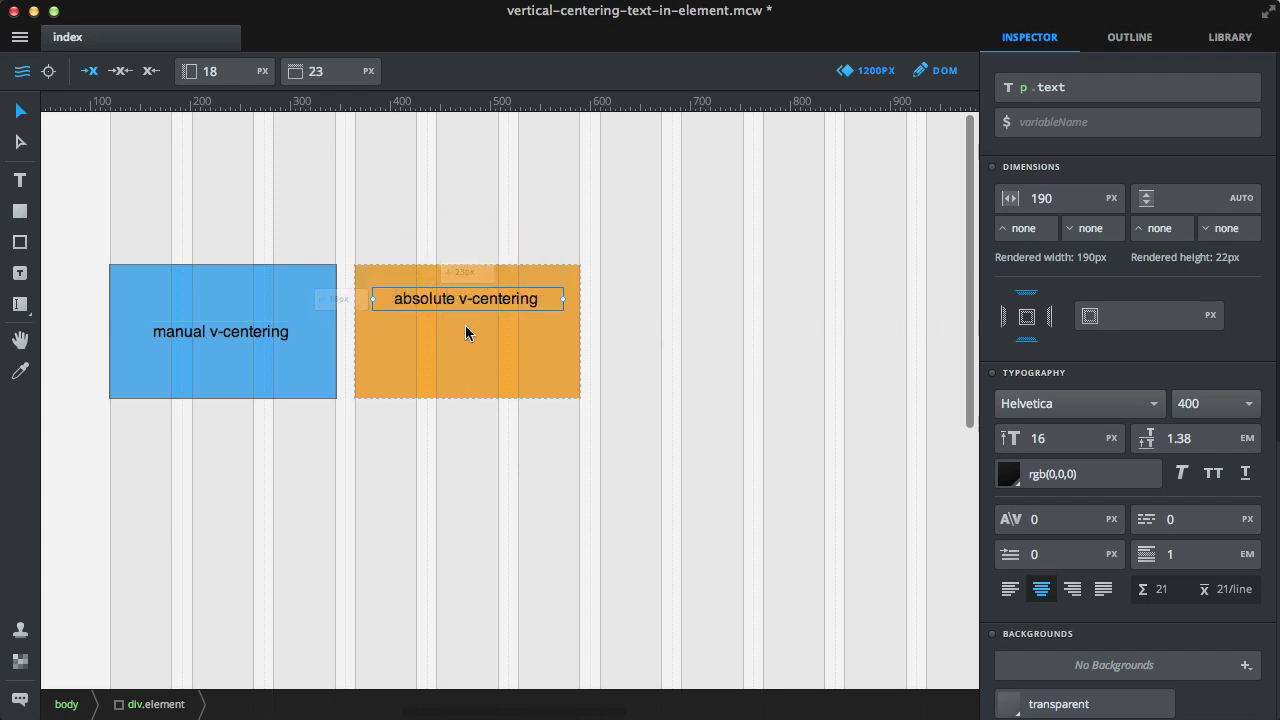
click(48, 73)
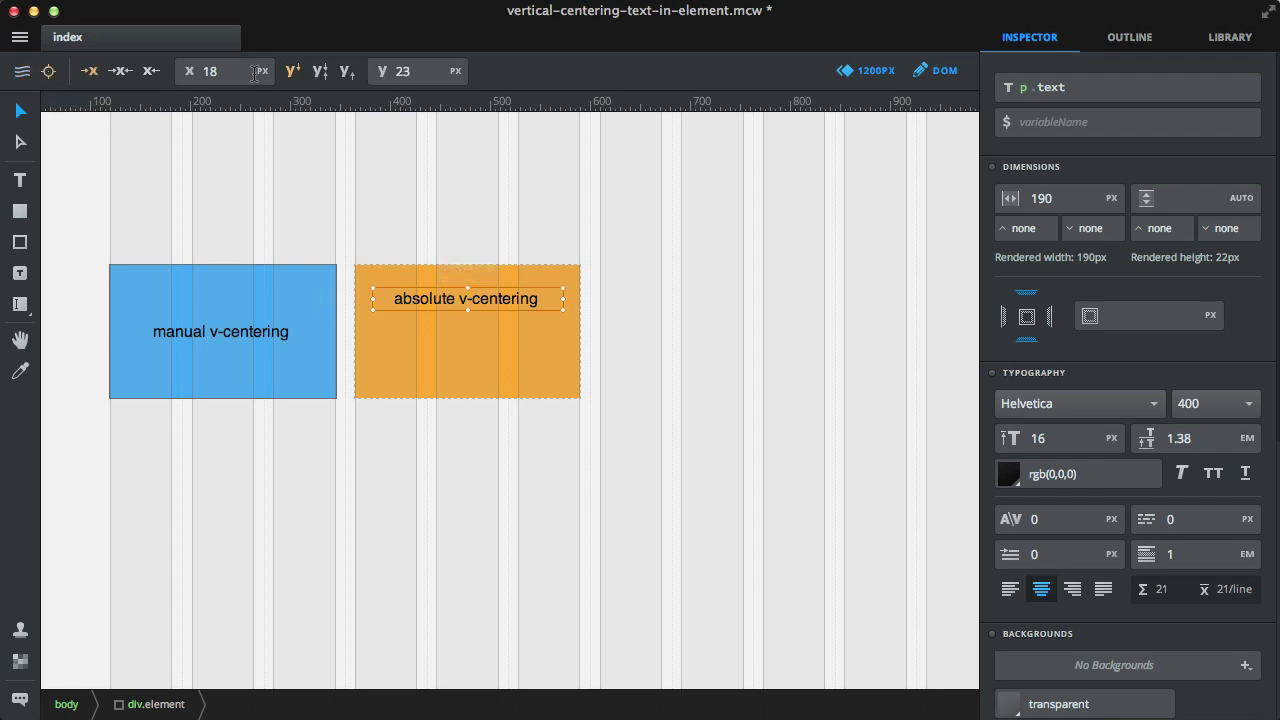
click(314, 74)
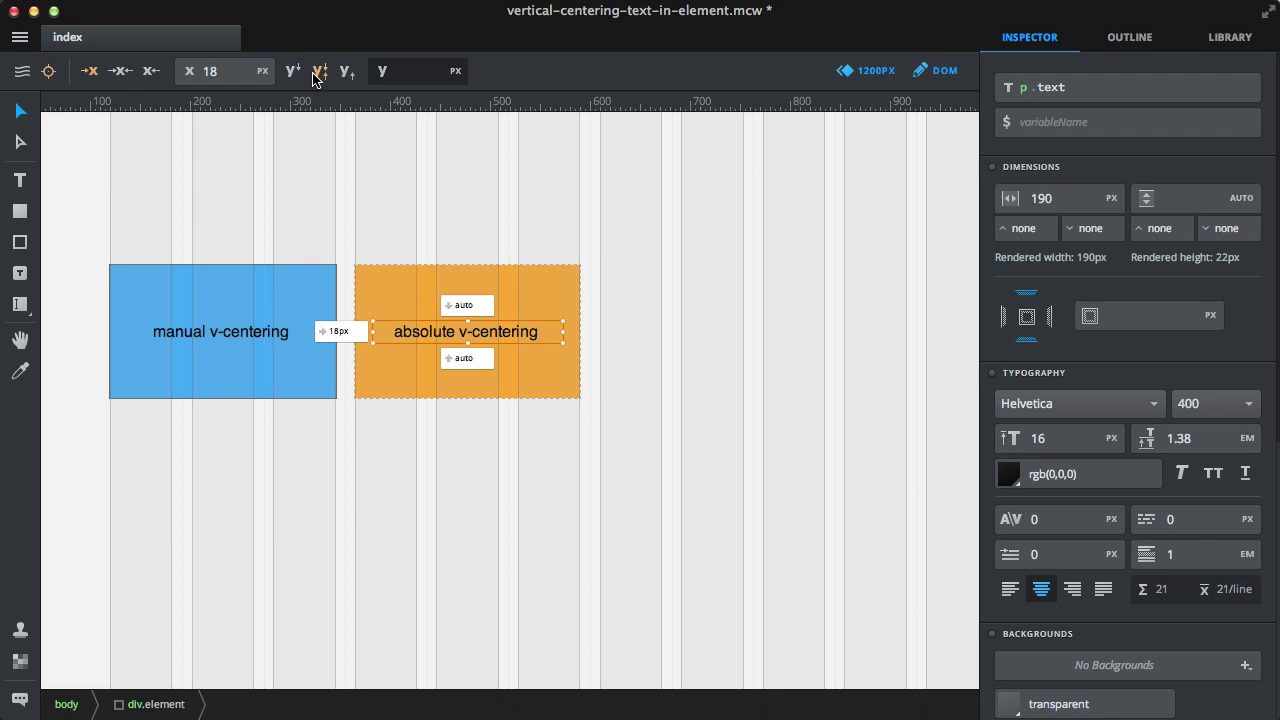
Set the absolute v-centering text's height to 22 px, toggling the unit to auto and back to px
click(497, 230)
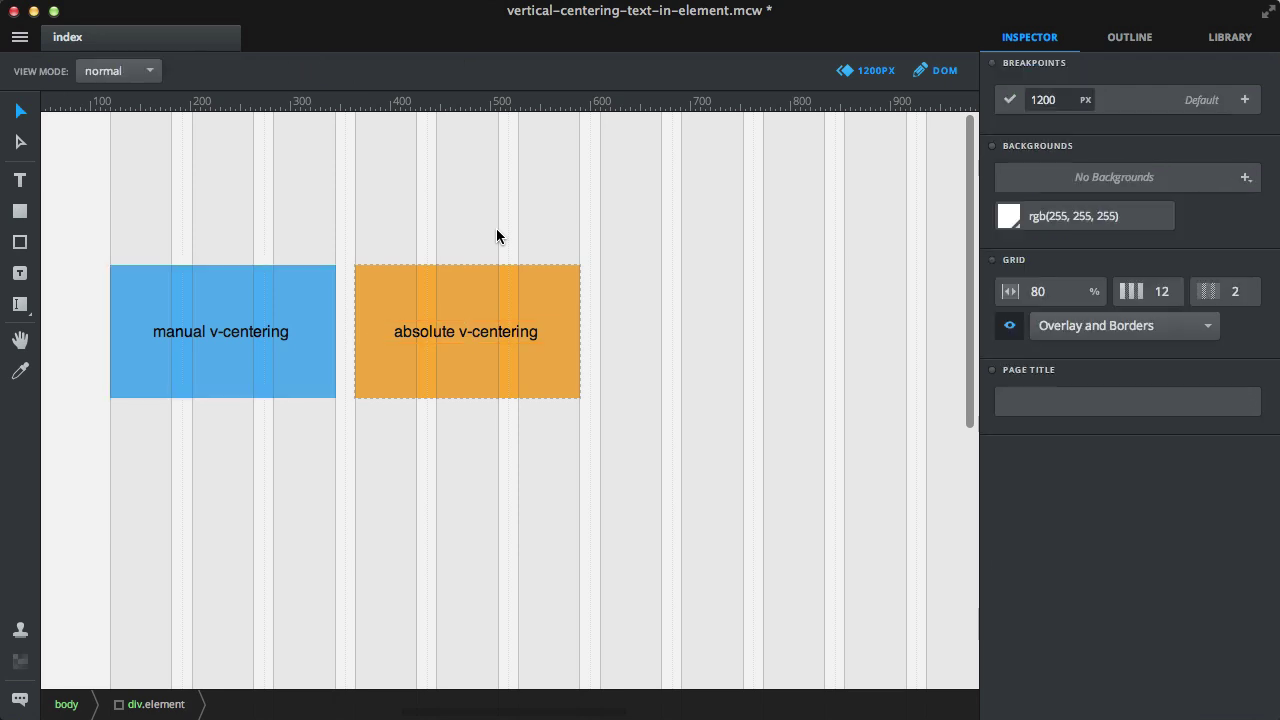
click(439, 331)
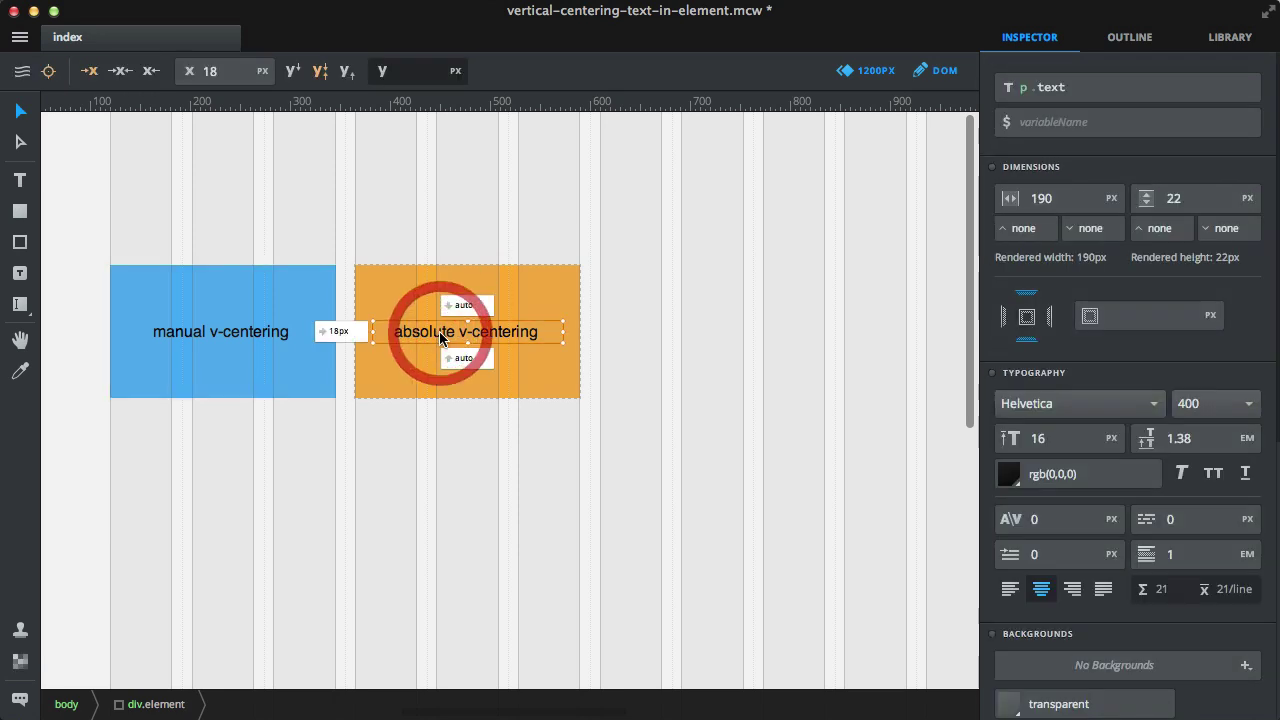
click(1246, 199)
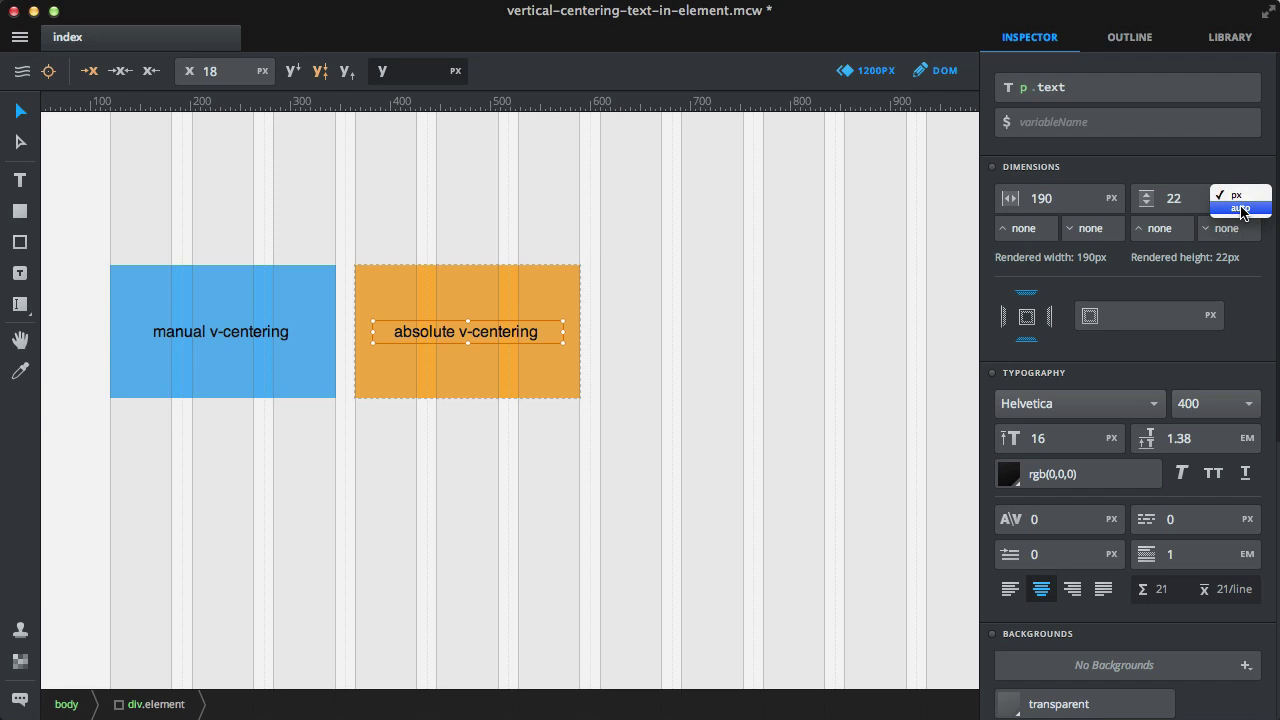
click(1241, 209)
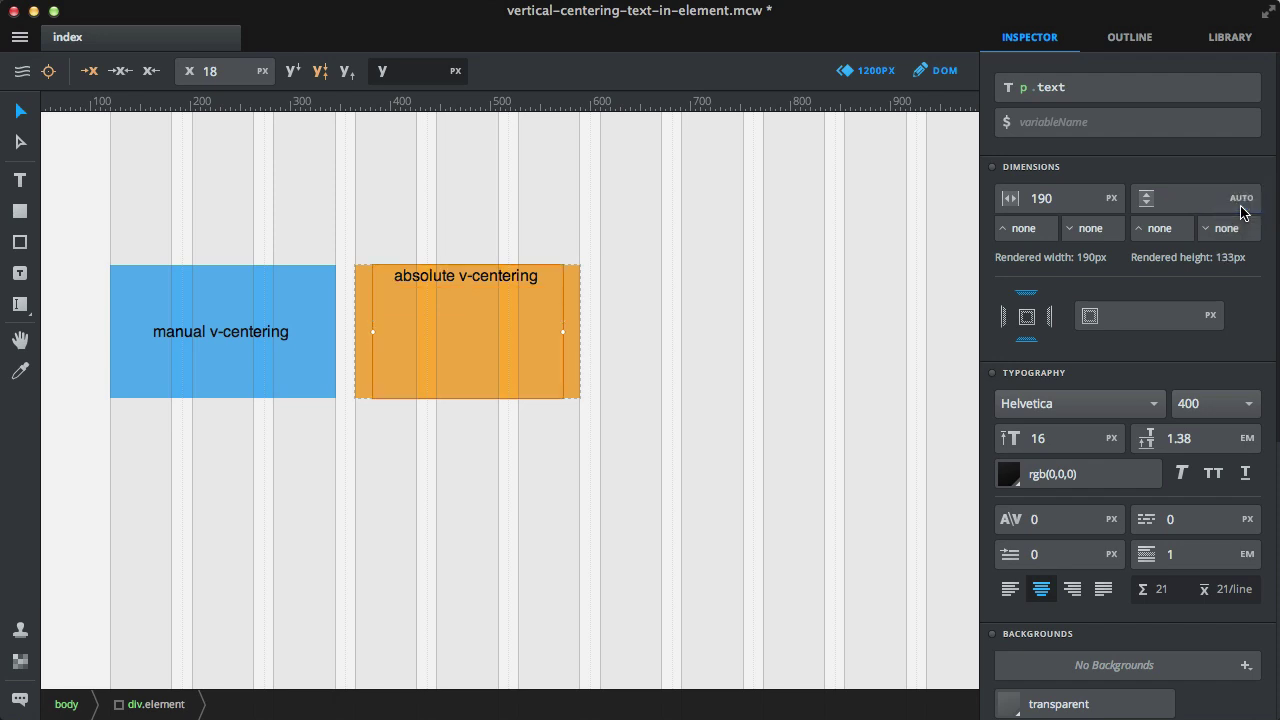
click(1253, 199)
click(1256, 184)
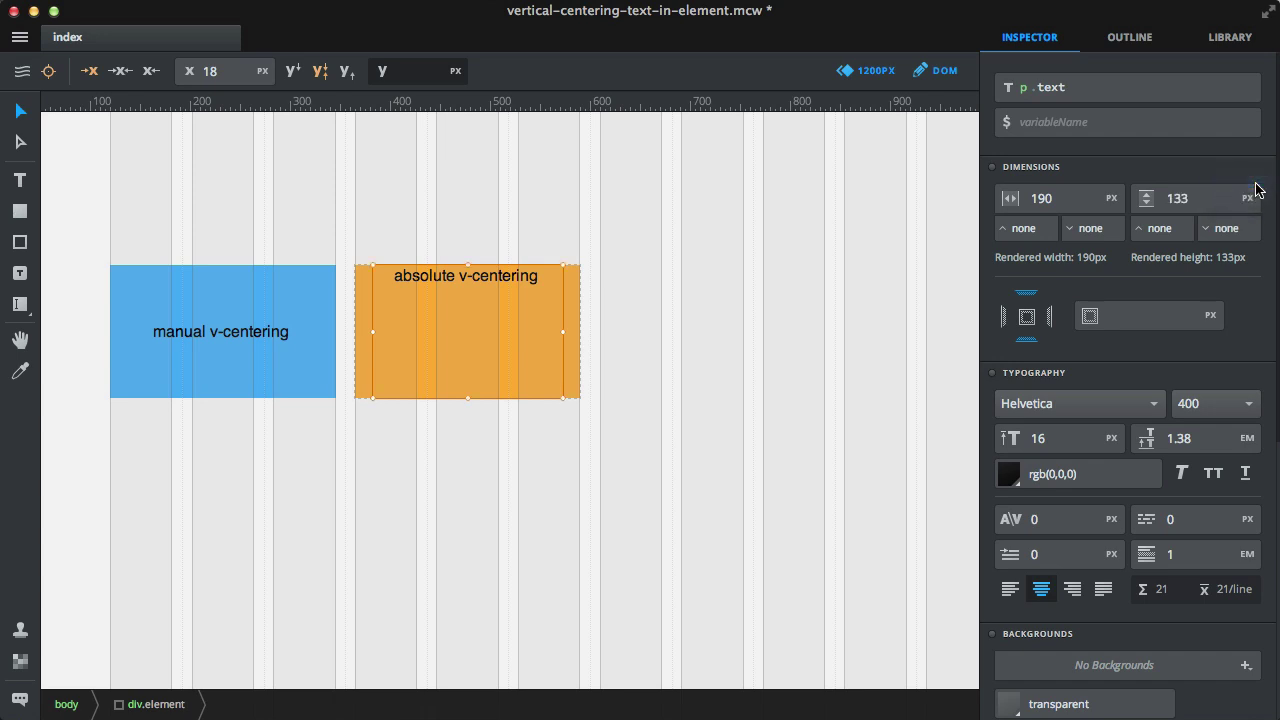
double_click(1187, 197)
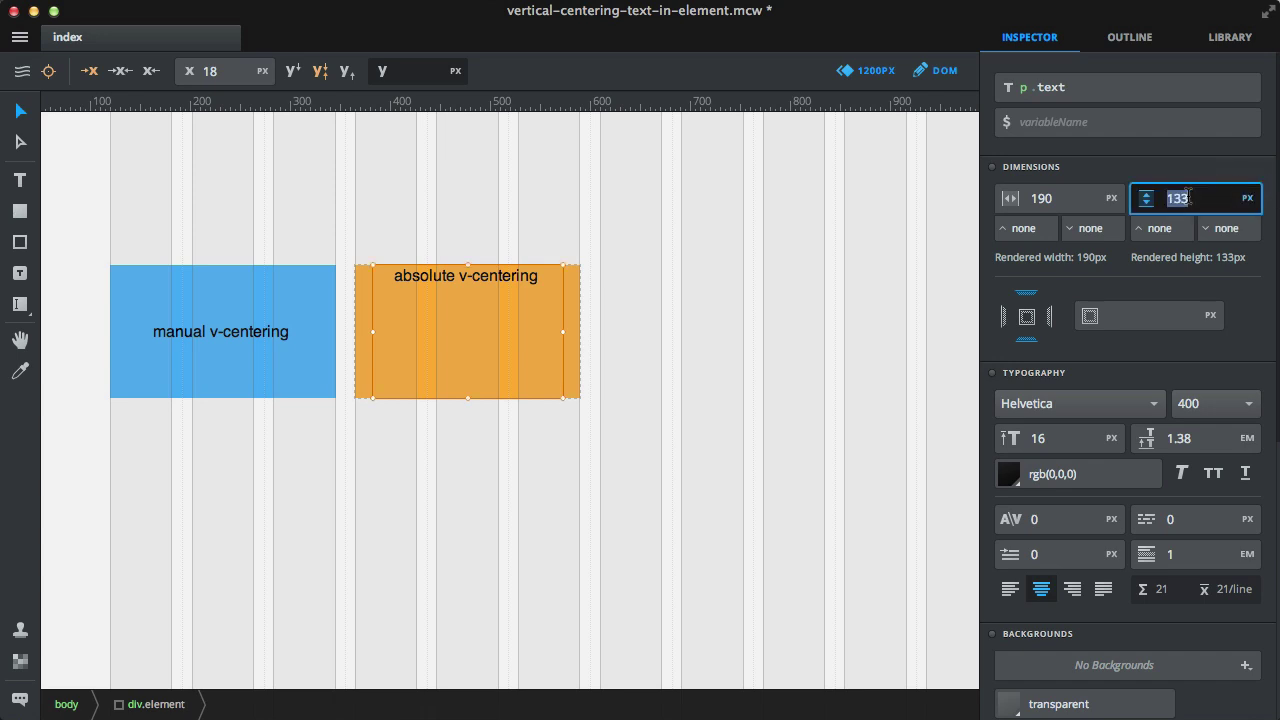
text(22)
key(Return)
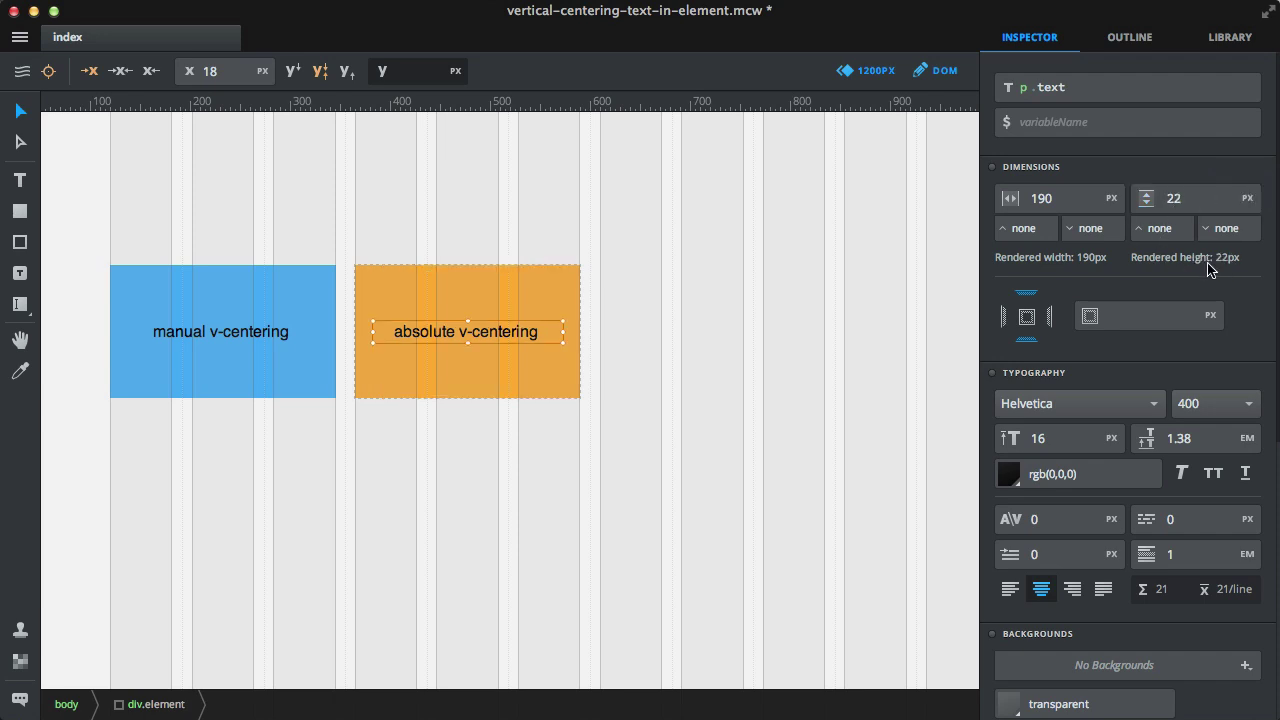
click(498, 236)
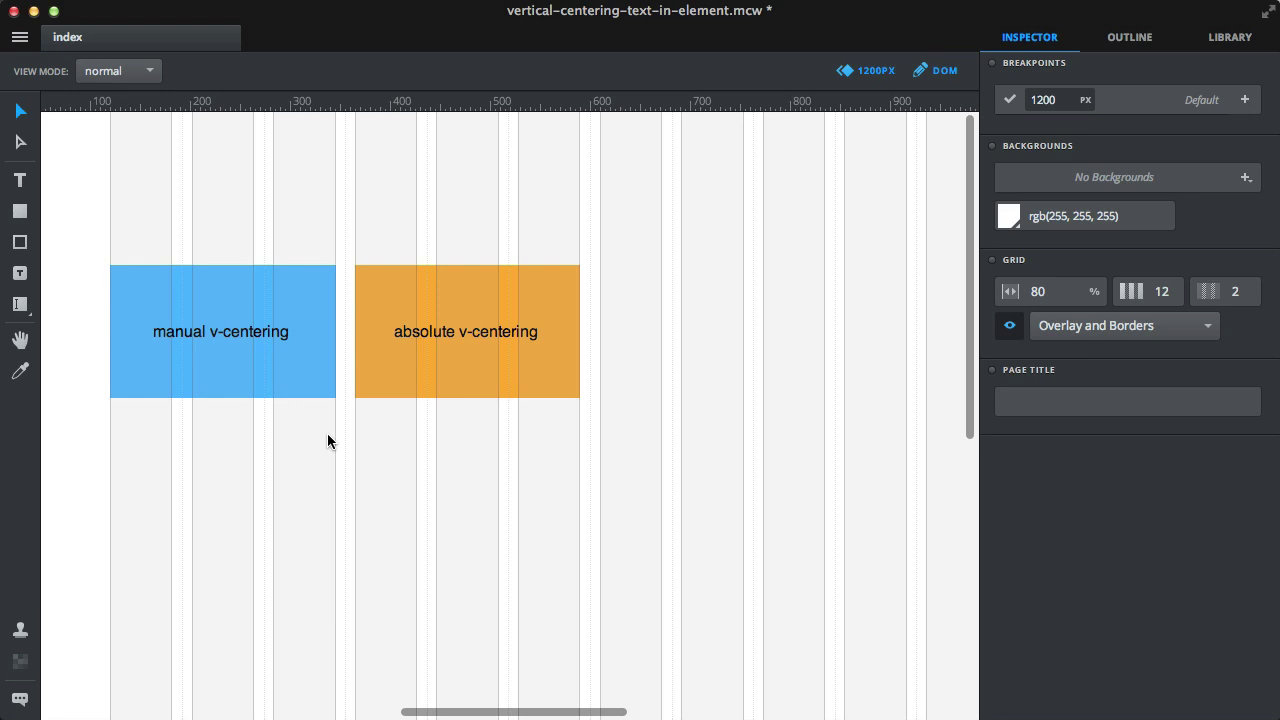
Duplicate the blue box after the orange one and give the copy a magenta background
click(198, 358)
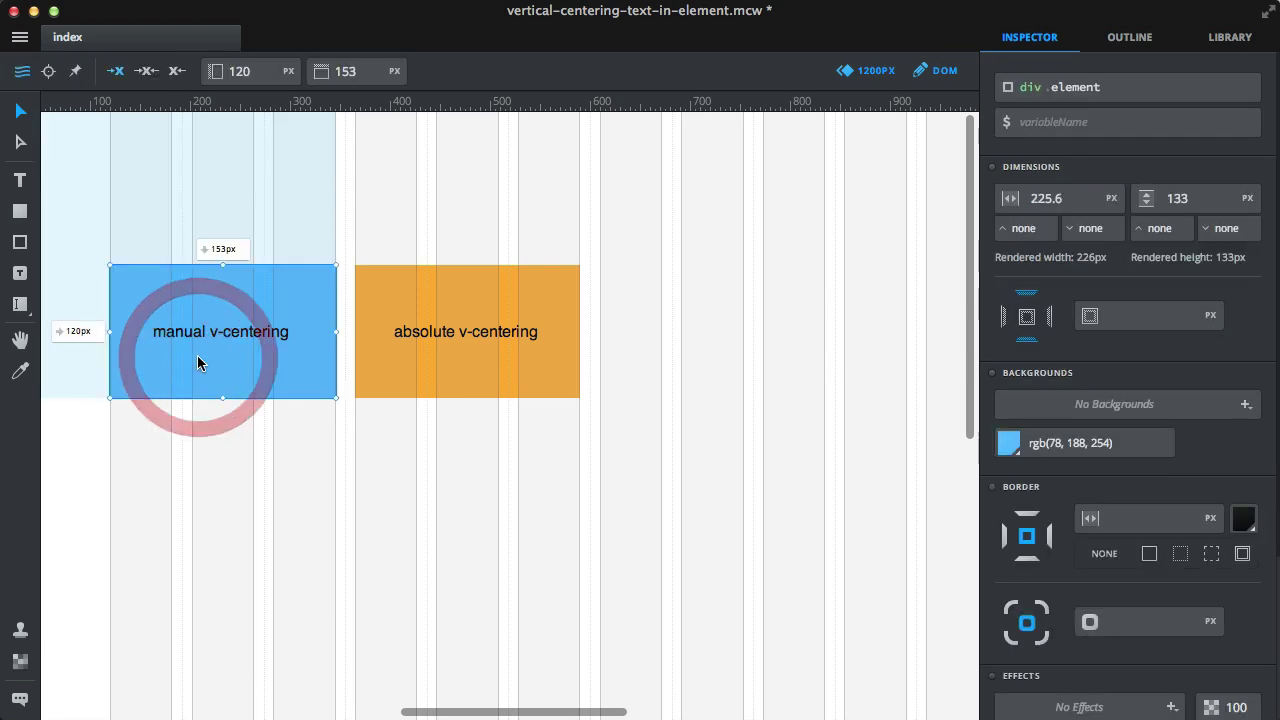
drag(198, 358, 689, 354)
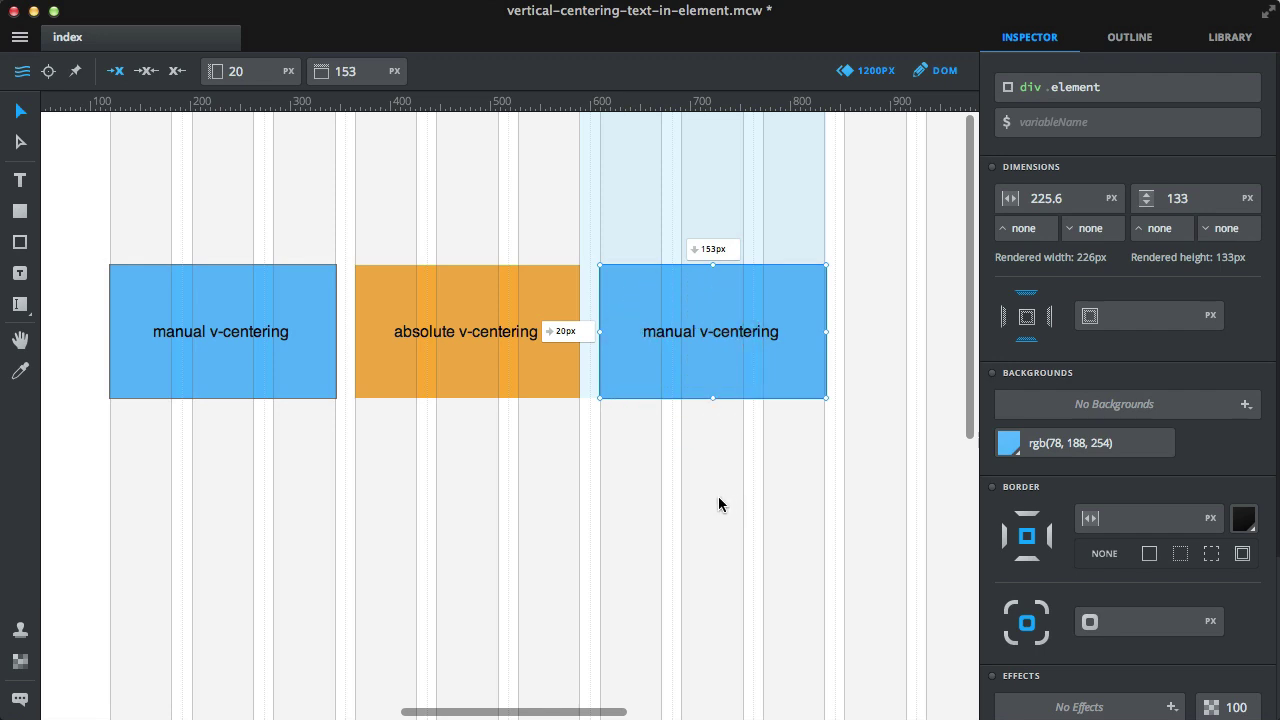
click(757, 433)
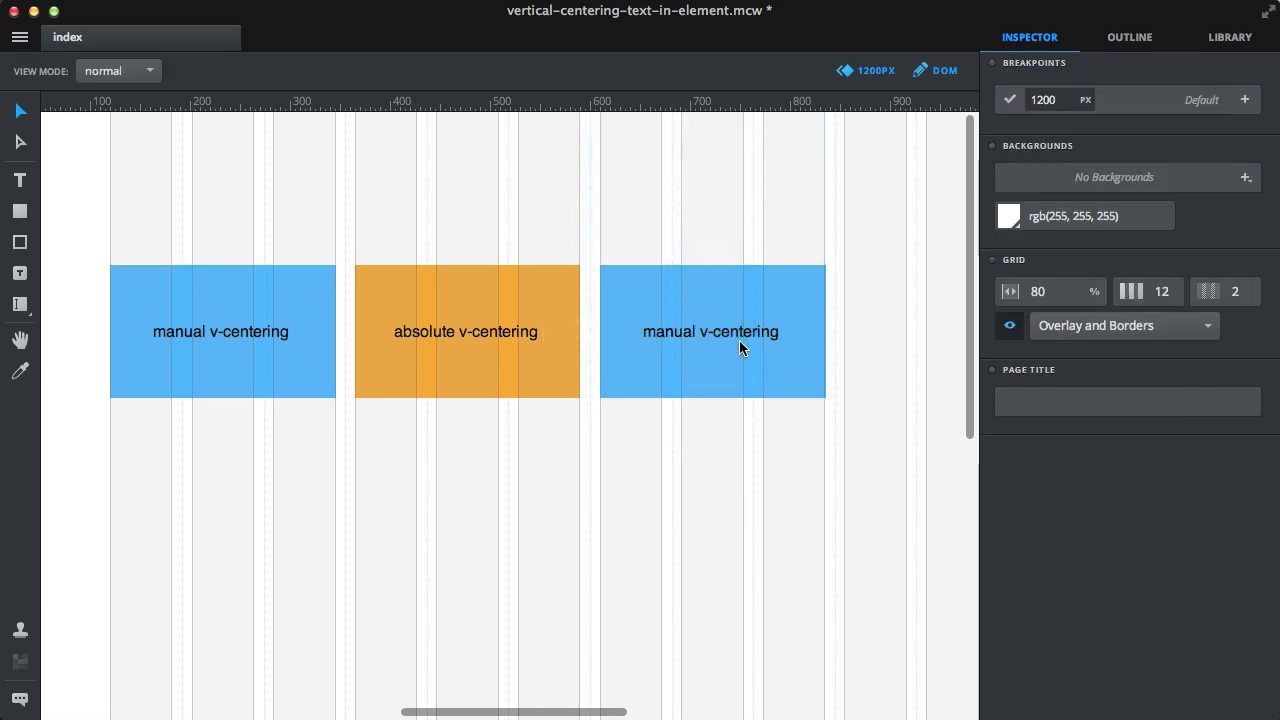
click(739, 340)
click(720, 336)
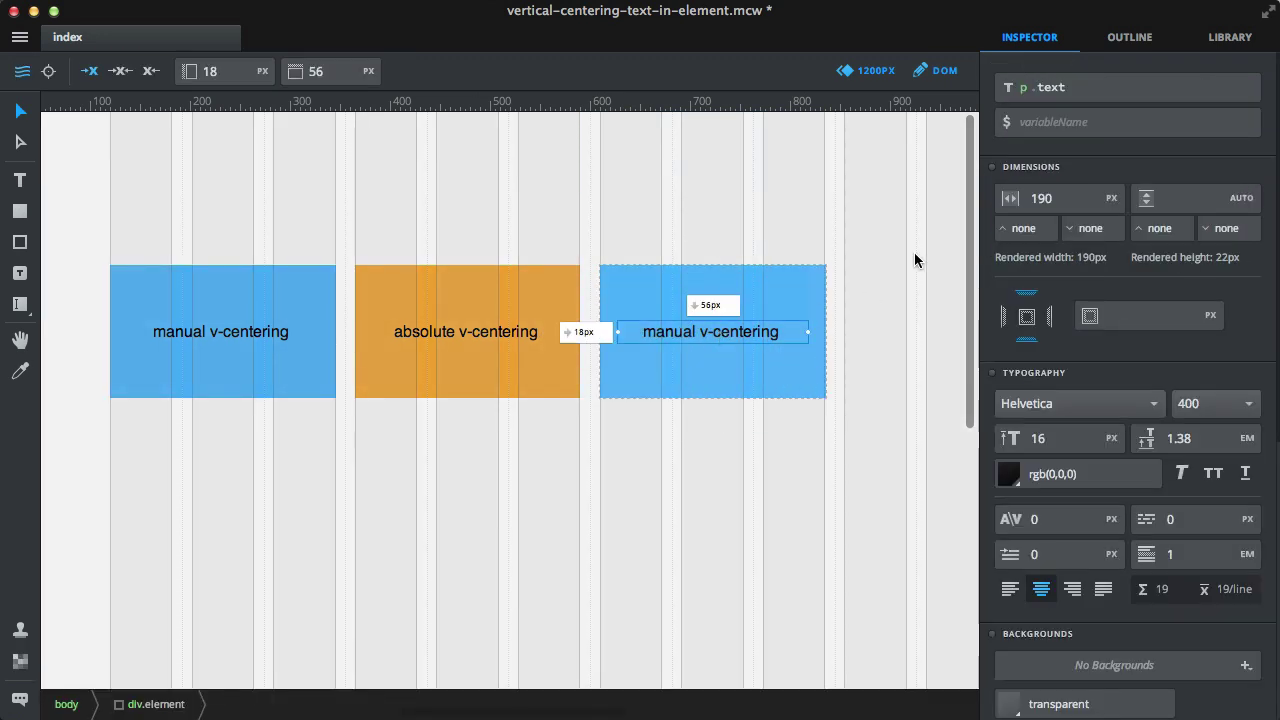
click(724, 431)
click(760, 368)
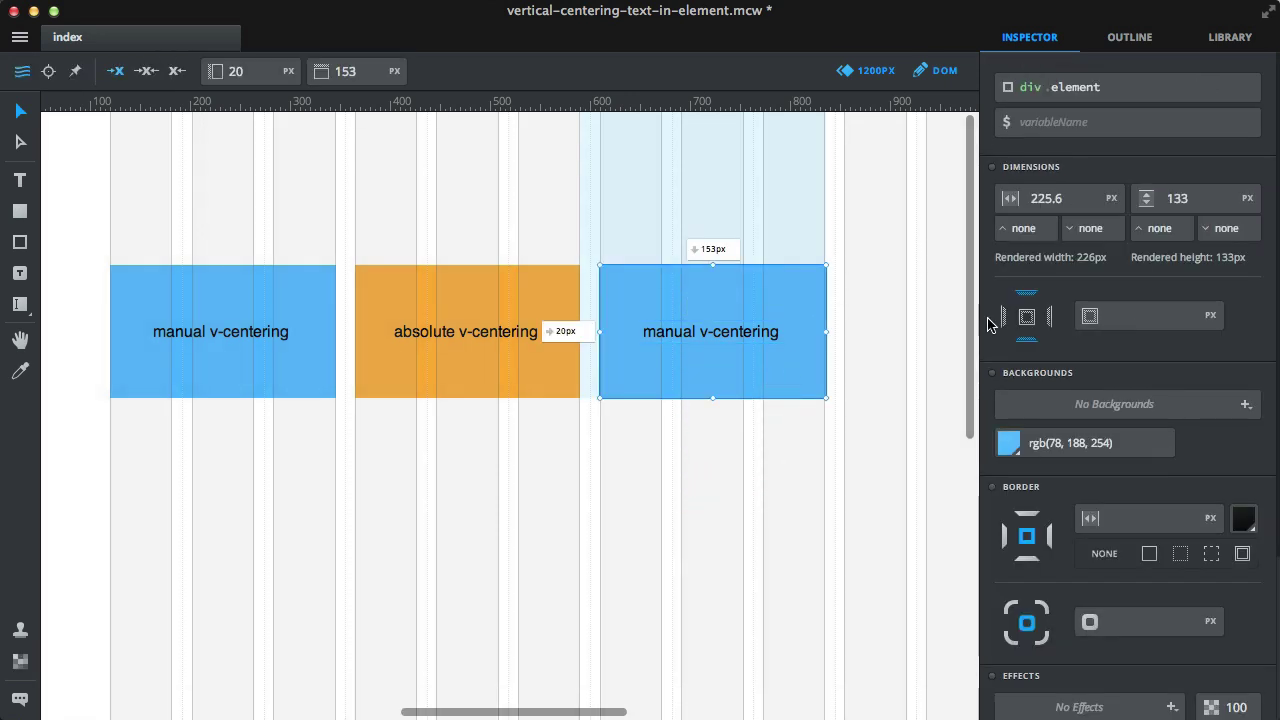
click(1008, 443)
click(705, 503)
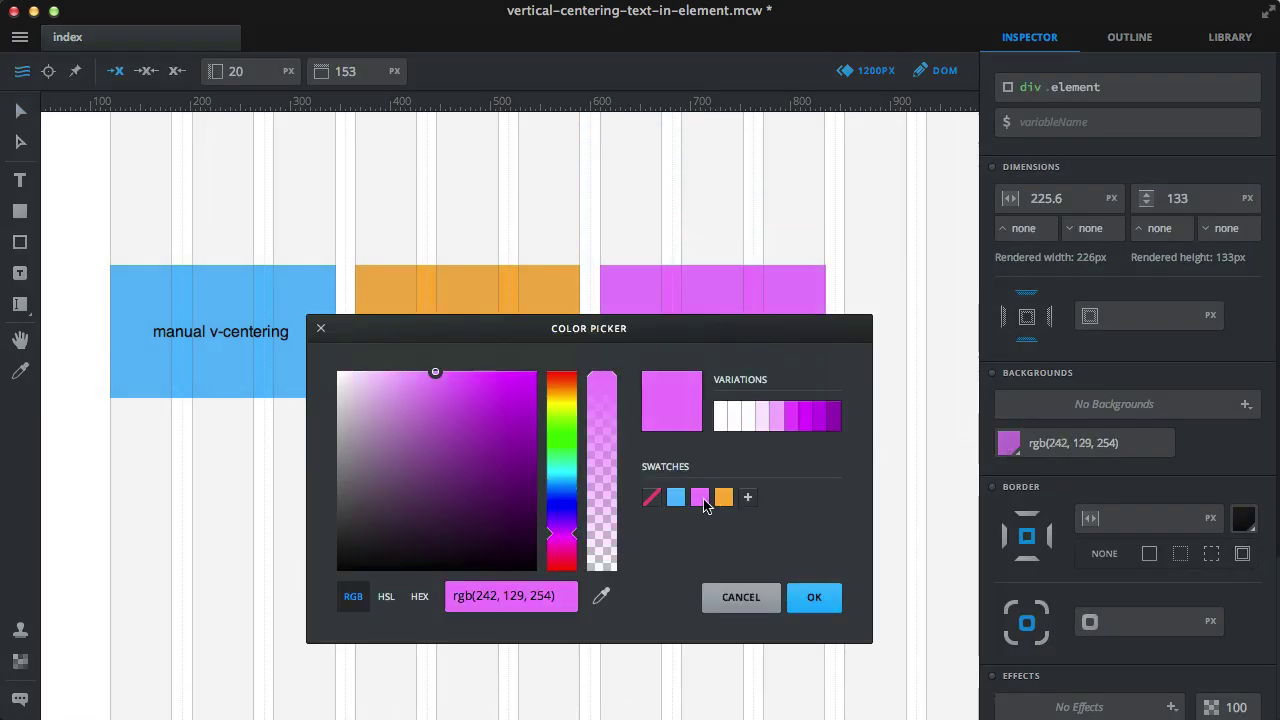
click(814, 597)
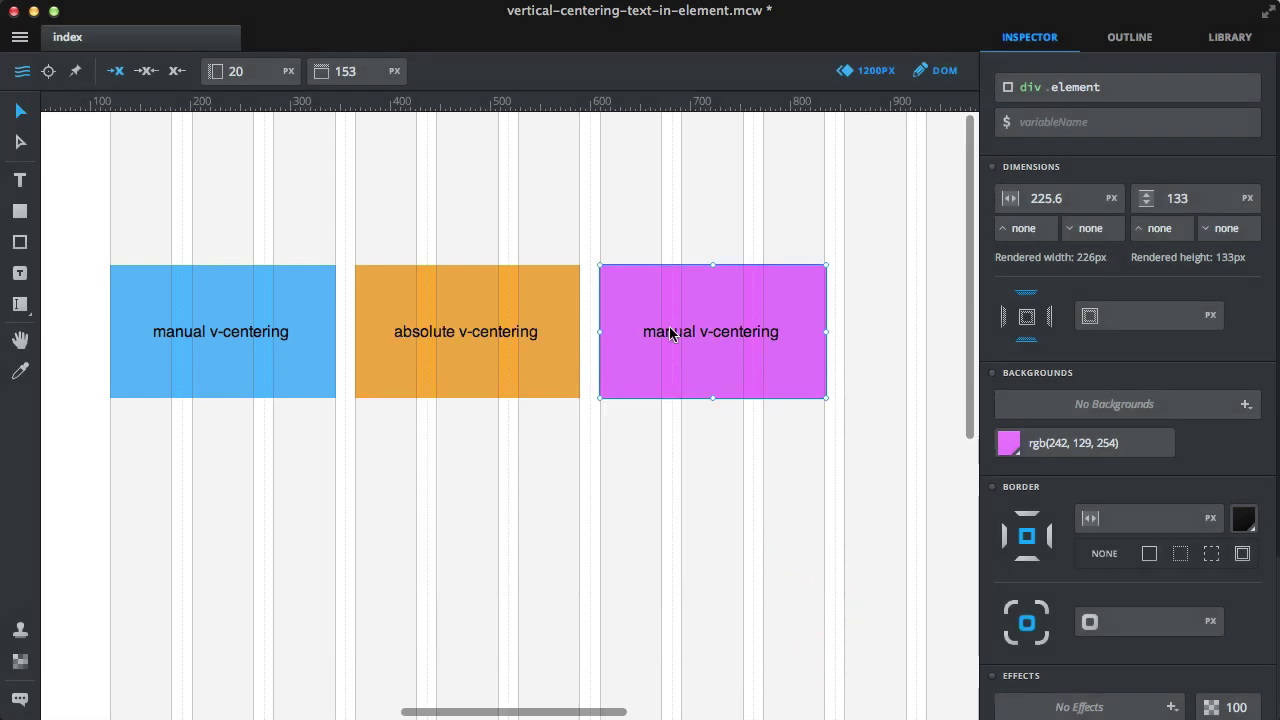
Edit the magenta box's label to read 'v-centering with paddings' and check its padding
click(672, 331)
click(671, 334)
key(super+a)
key(Left)
key(BackSpace)
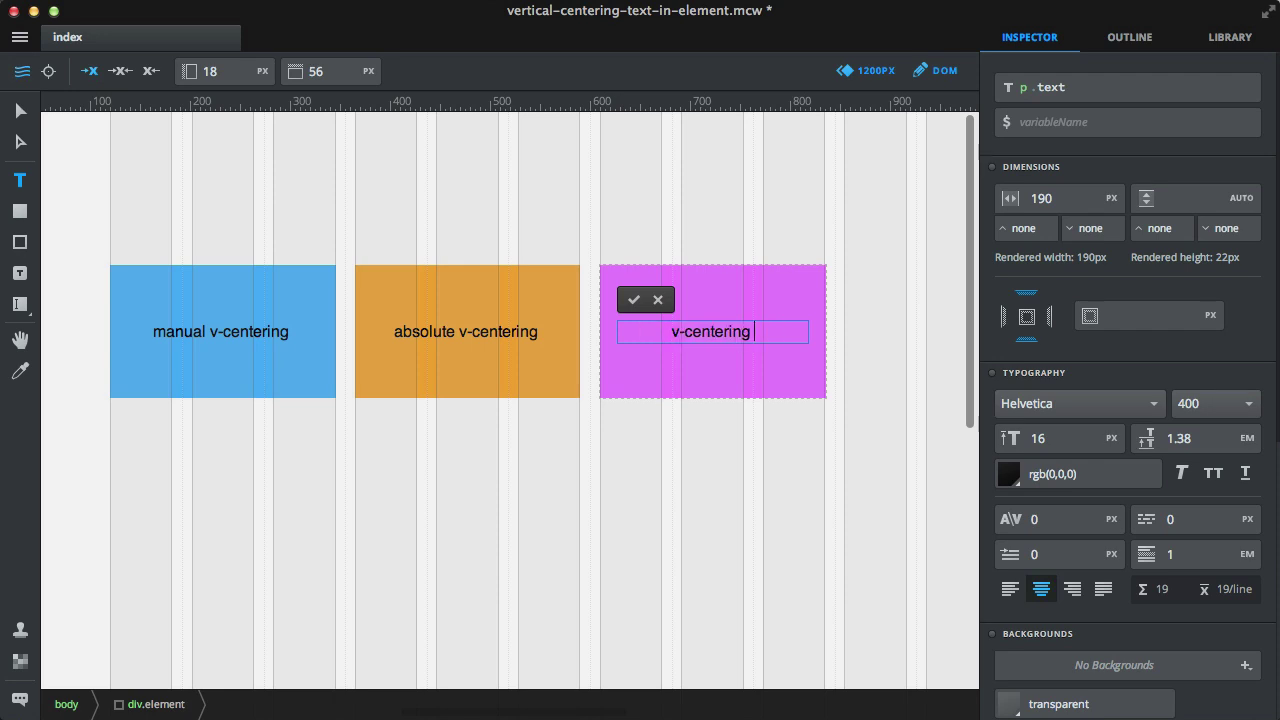
text(with pa)
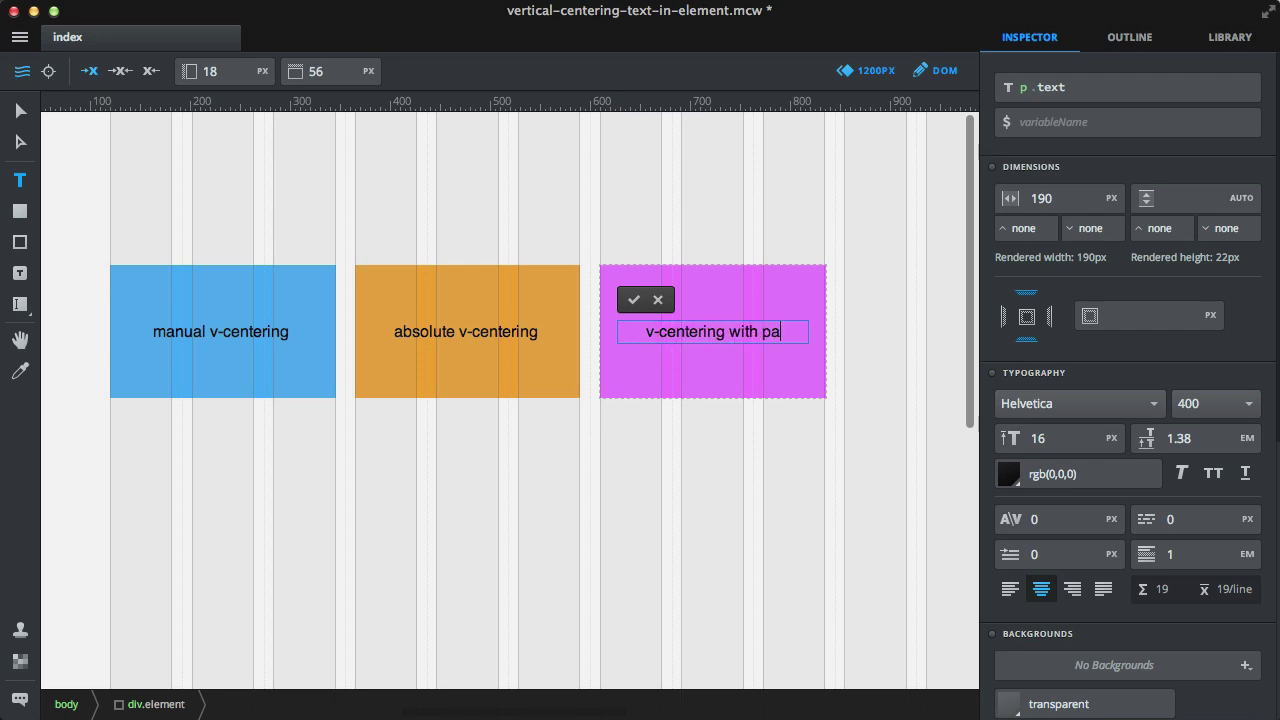
text(ddings)
key(Escape)
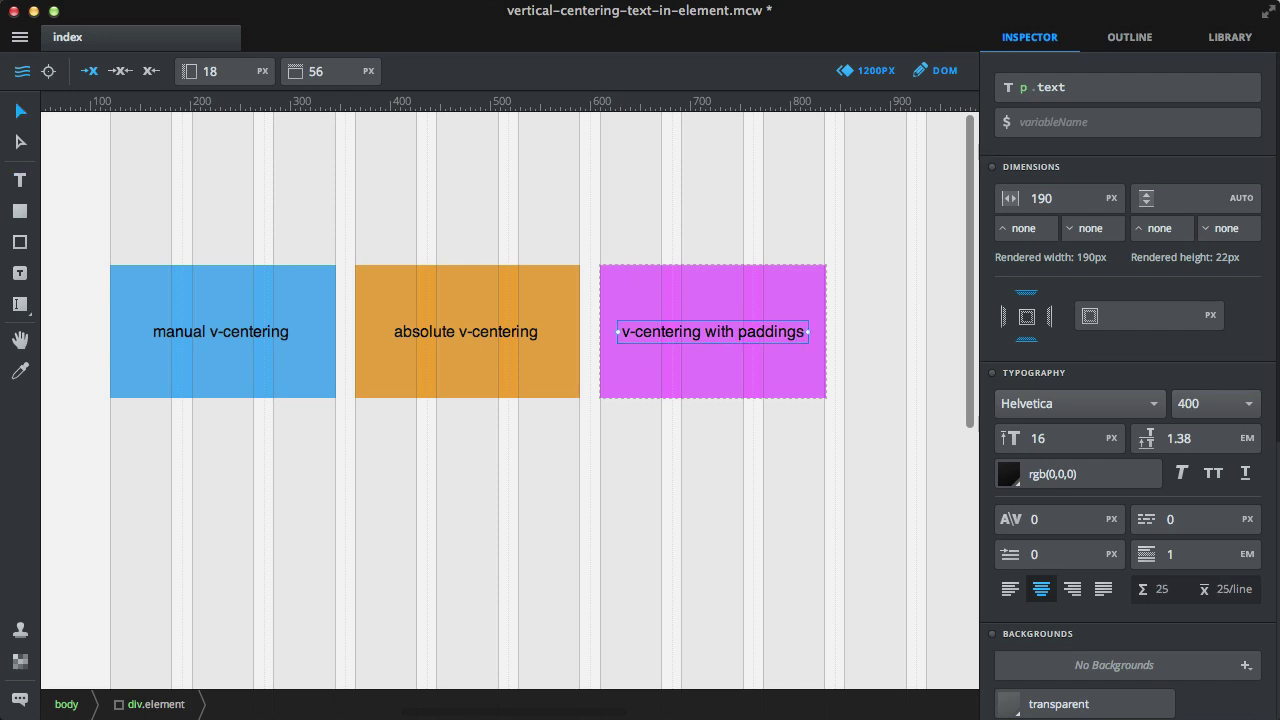
click(663, 443)
click(701, 337)
Set the magenta box's height unit to auto, shrinking it to about 78 px
click(883, 268)
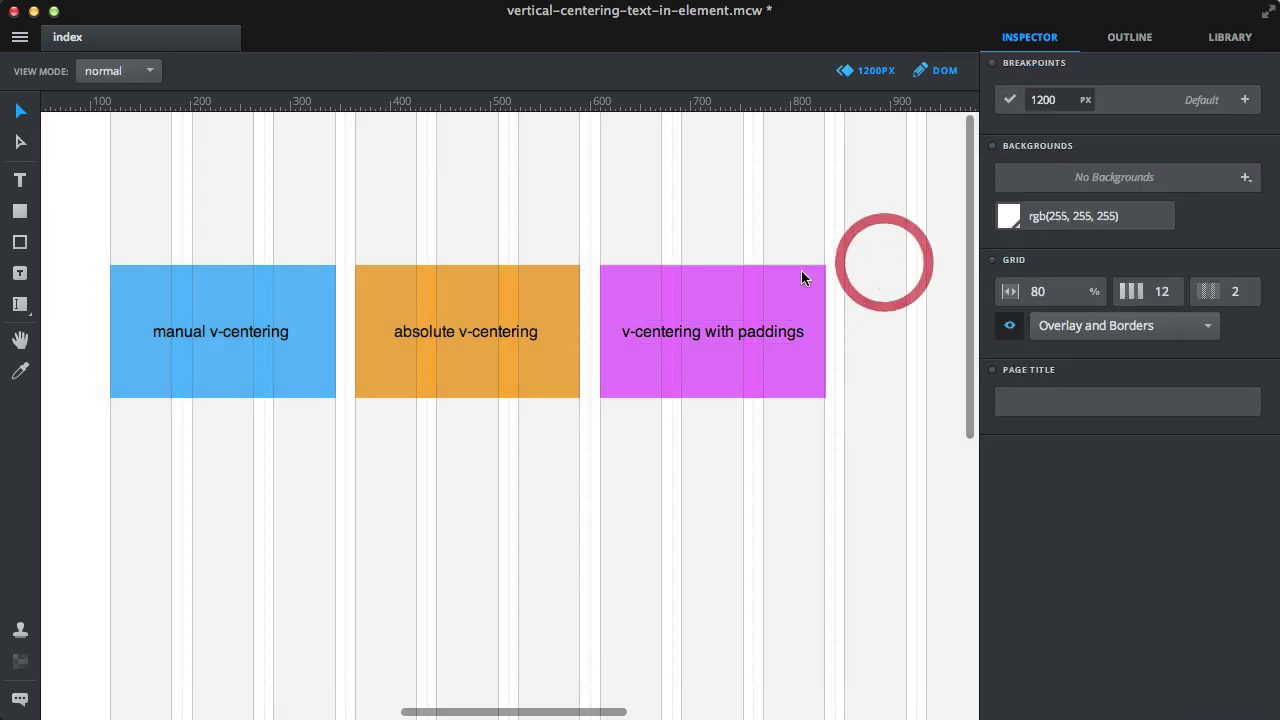
click(744, 289)
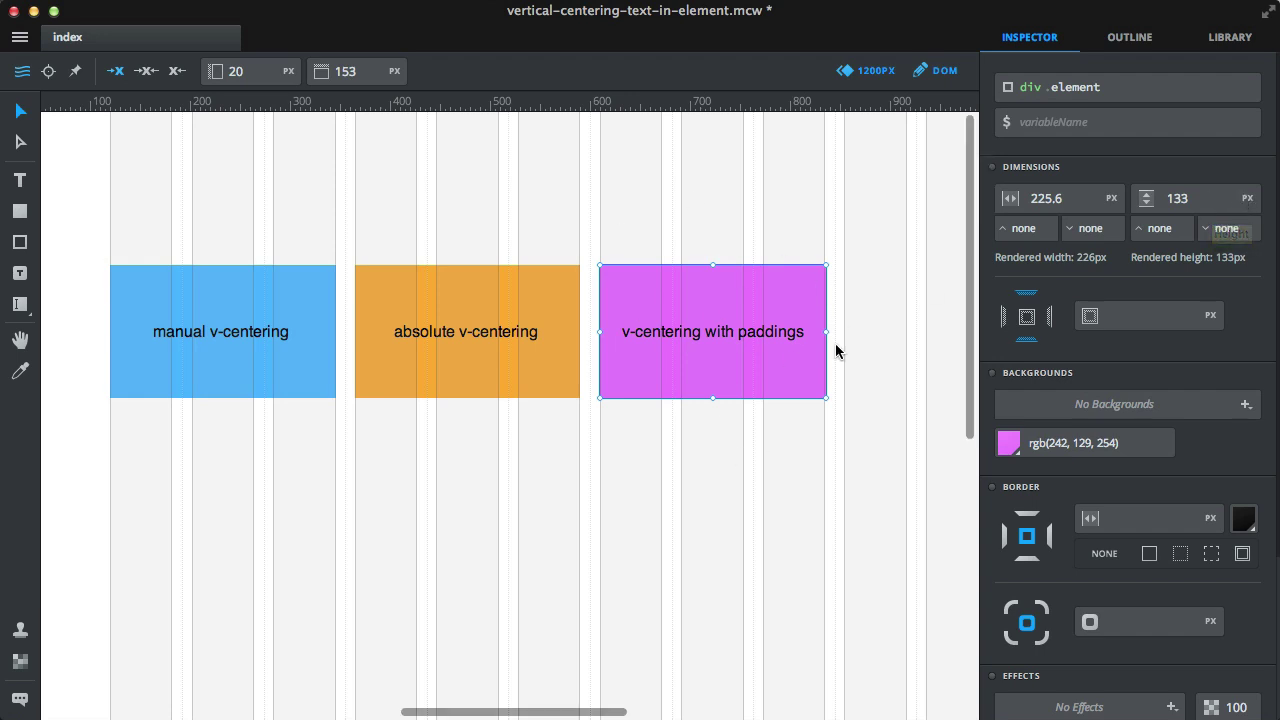
click(1247, 198)
click(1240, 208)
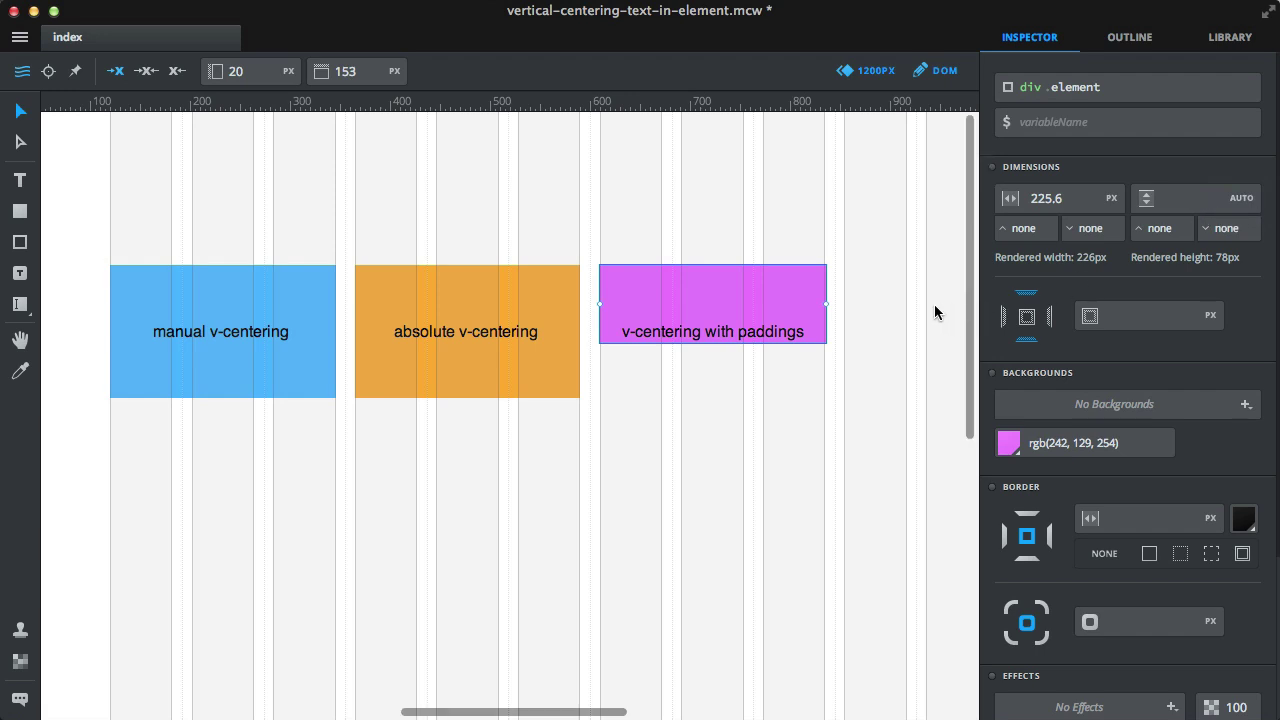
click(742, 208)
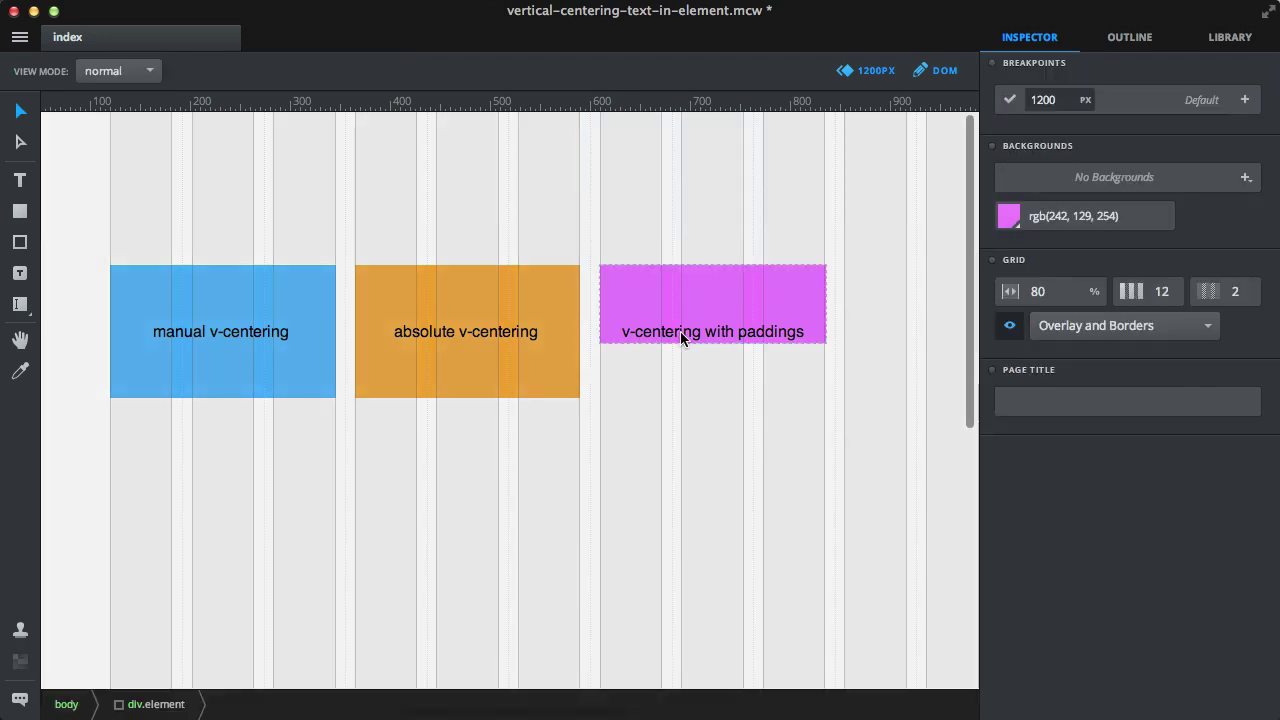
click(680, 331)
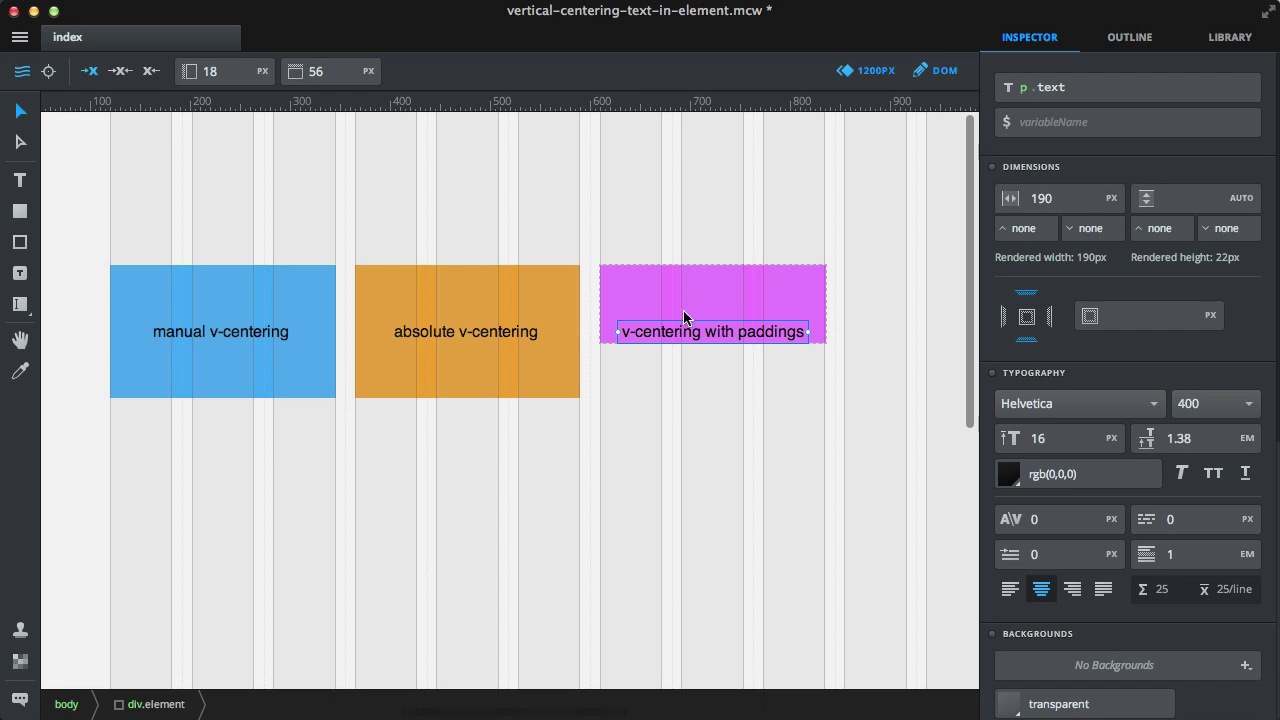
Set the label's top padding to 0, then undo that change
click(311, 71)
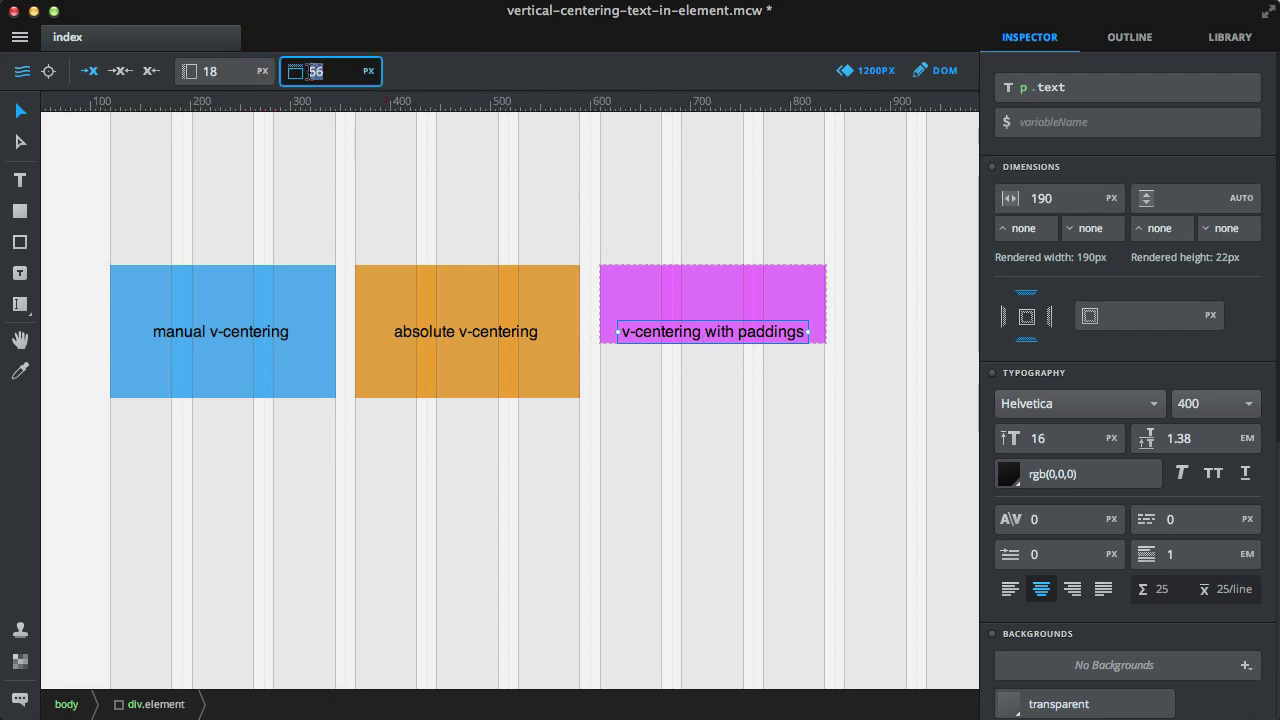
text(0)
key(Return)
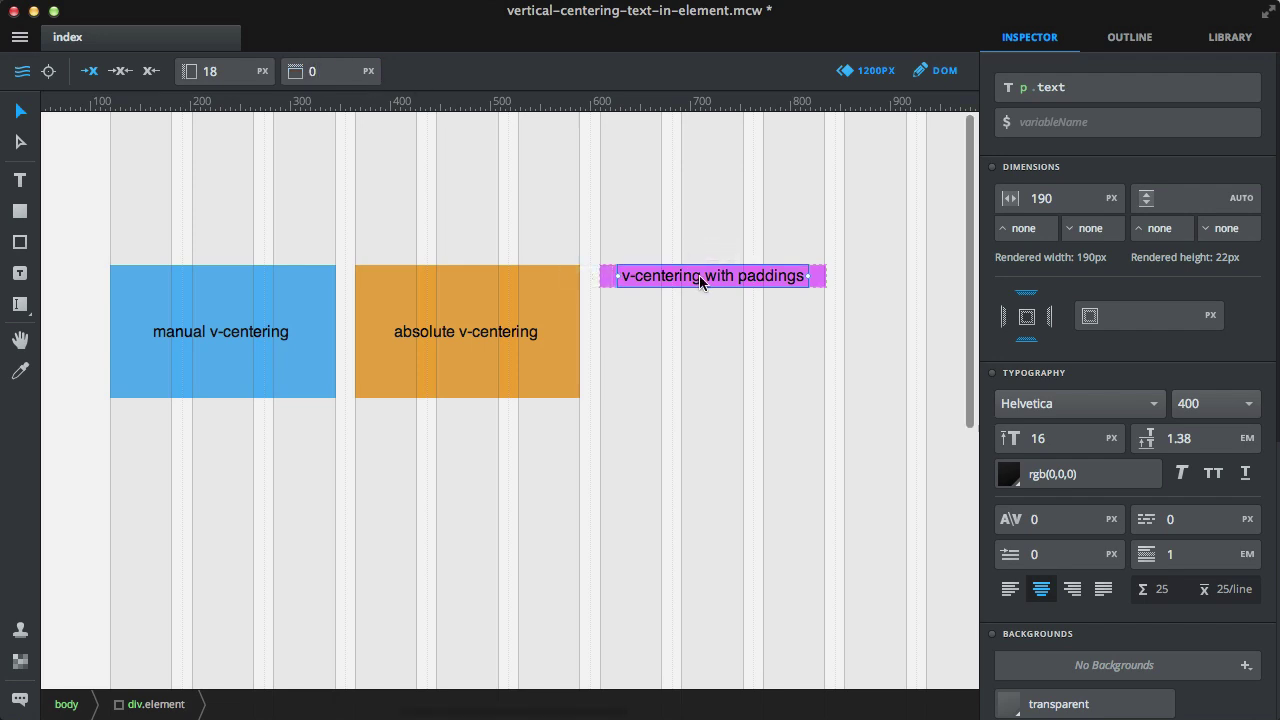
key(super+z)
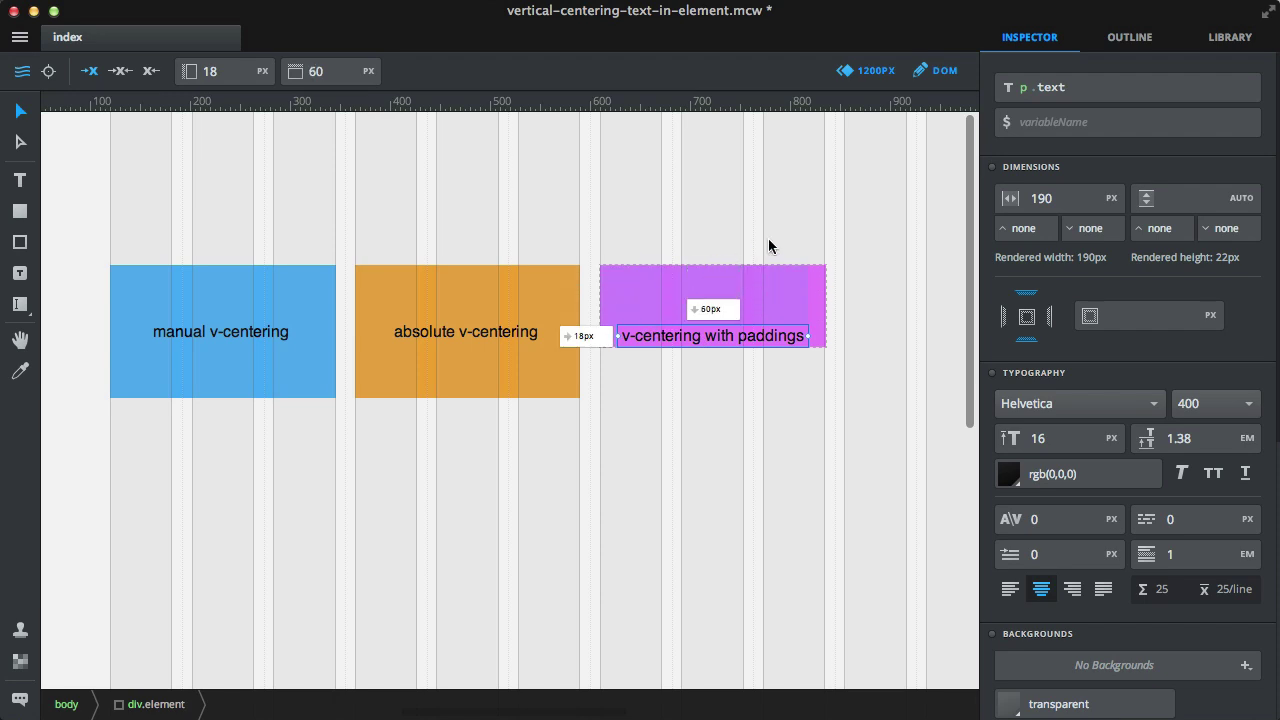
Link the magenta box's top and bottom padding and increase them together
click(768, 245)
click(738, 304)
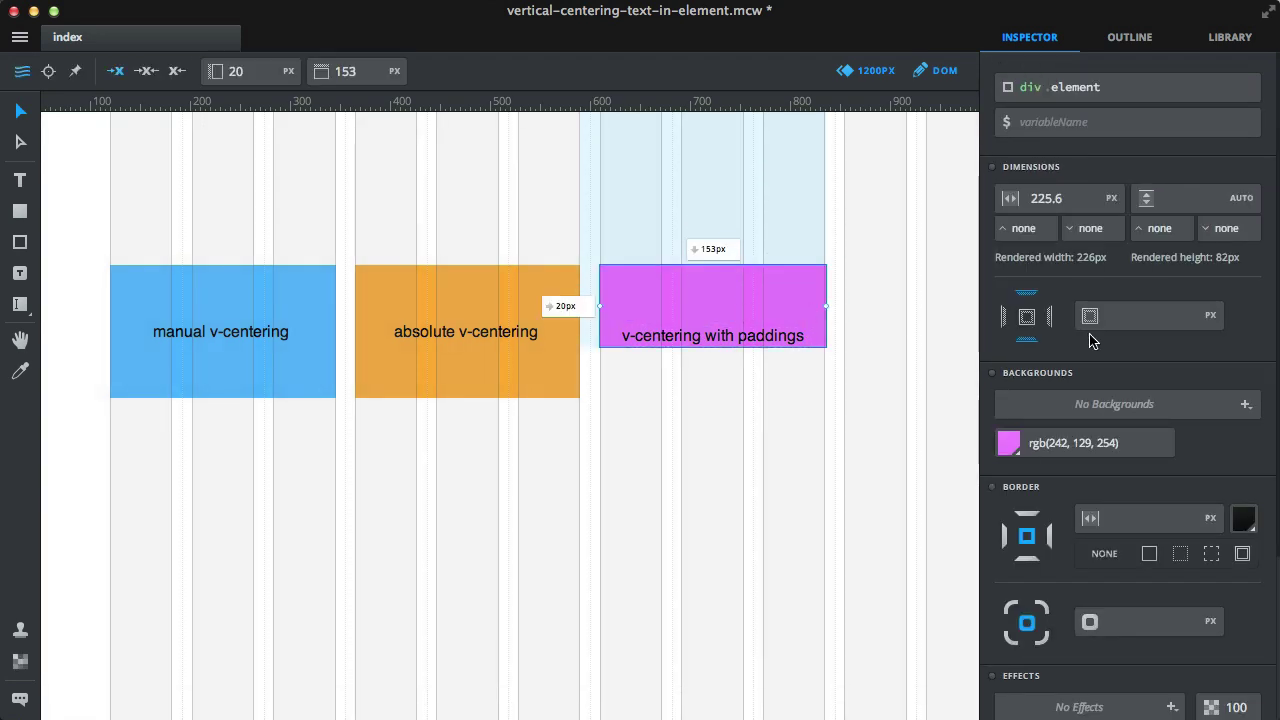
click(1033, 301)
click(1030, 341)
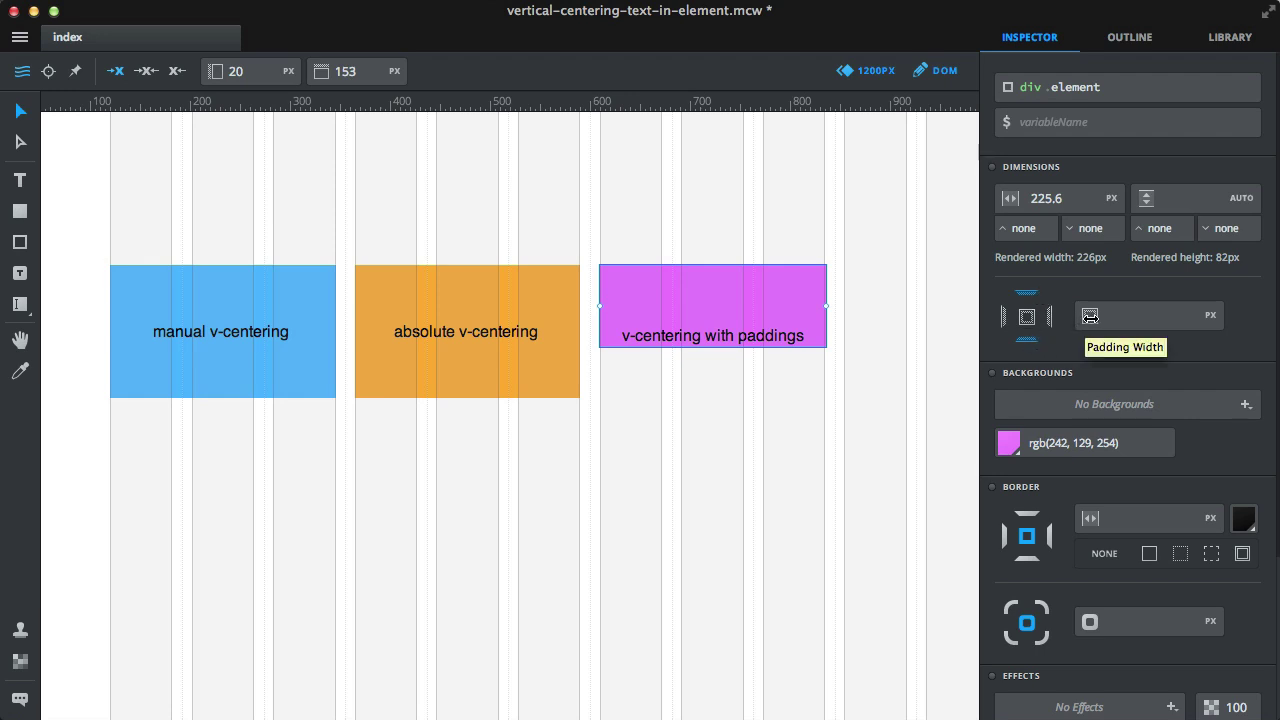
drag(1090, 316, 1166, 325)
Reselect the label and set its top padding to 0
click(856, 360)
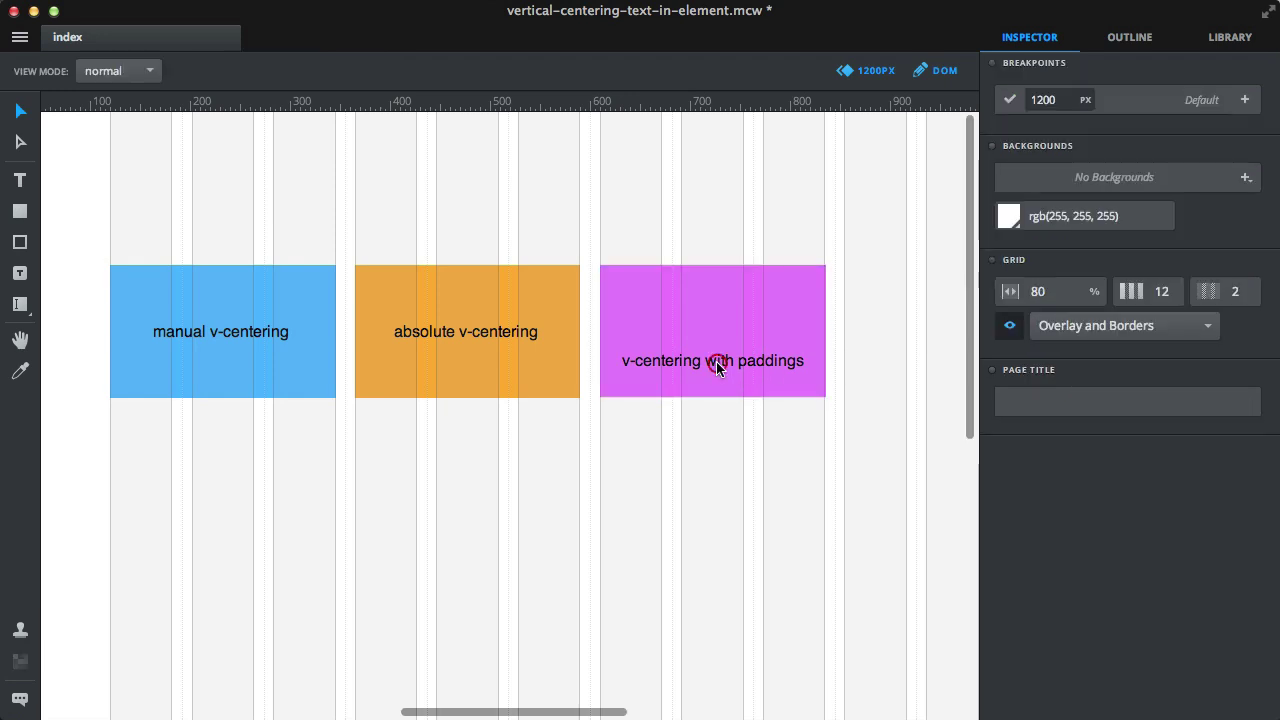
click(717, 366)
double_click(712, 362)
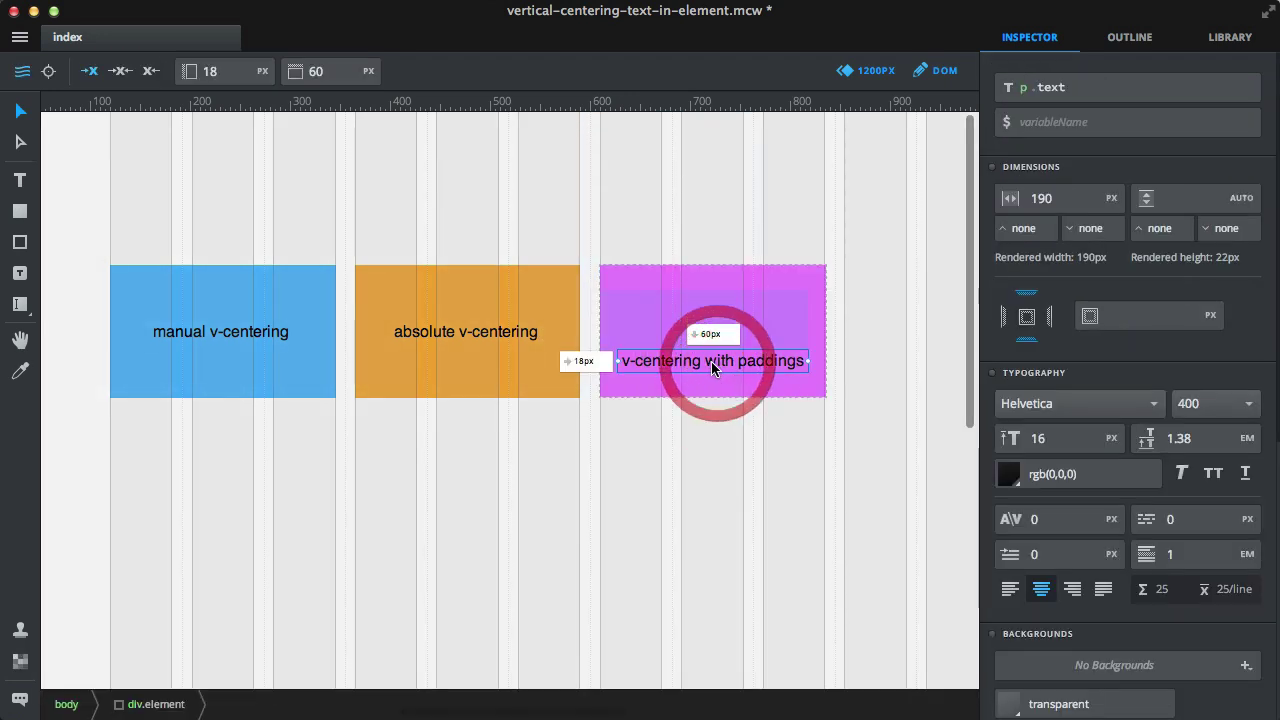
click(334, 72)
text(0)
key(Return)
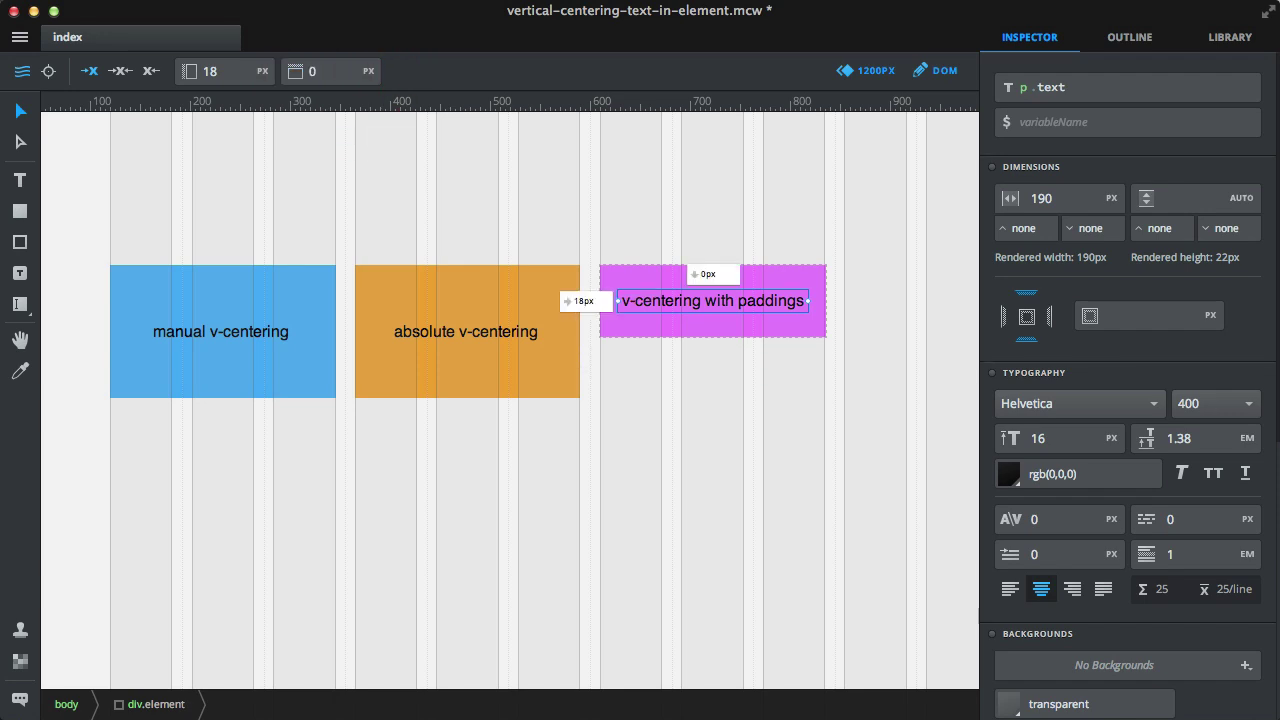
Raise the magenta box's linked top and bottom padding to 44 px
click(756, 196)
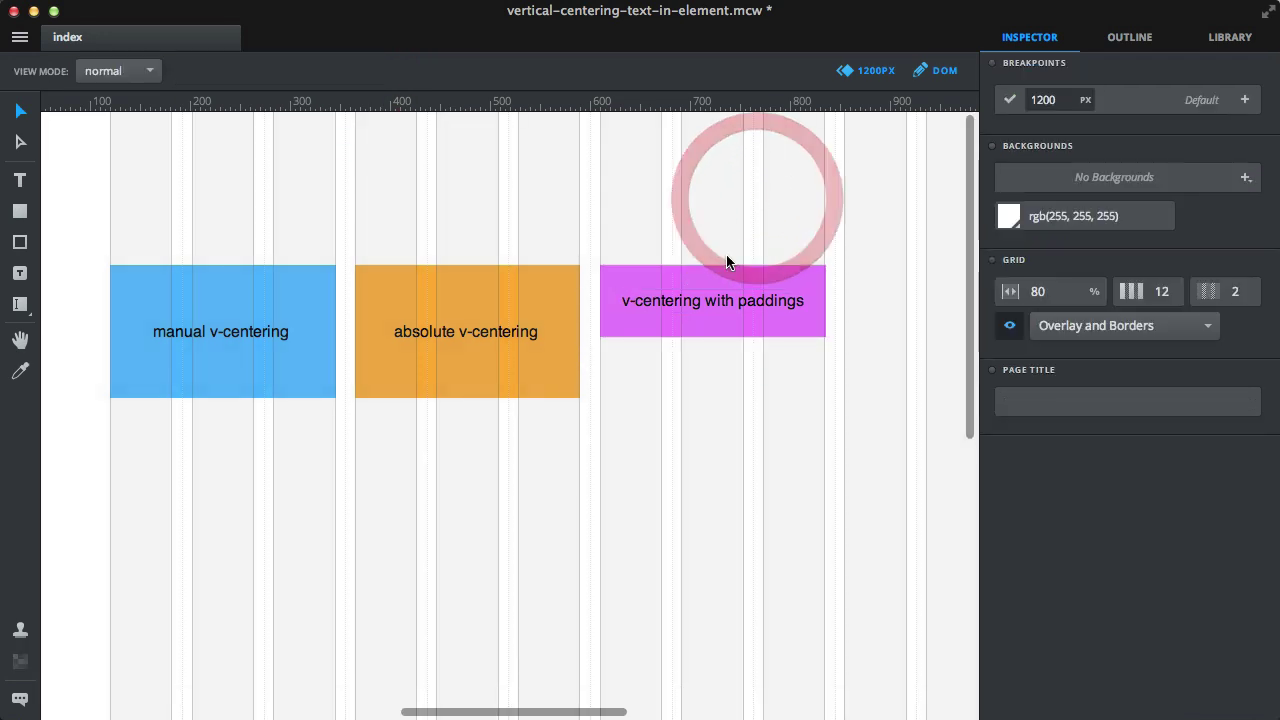
click(721, 267)
click(1092, 325)
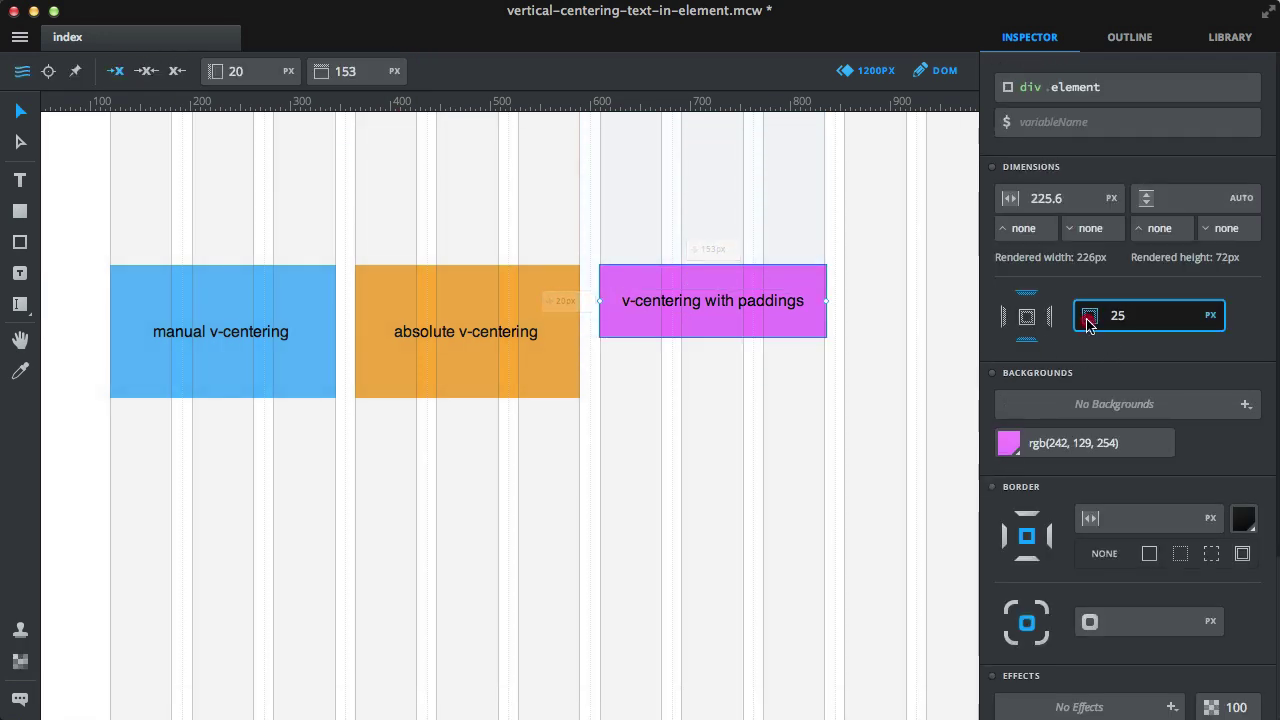
drag(1092, 325, 1179, 321)
click(892, 384)
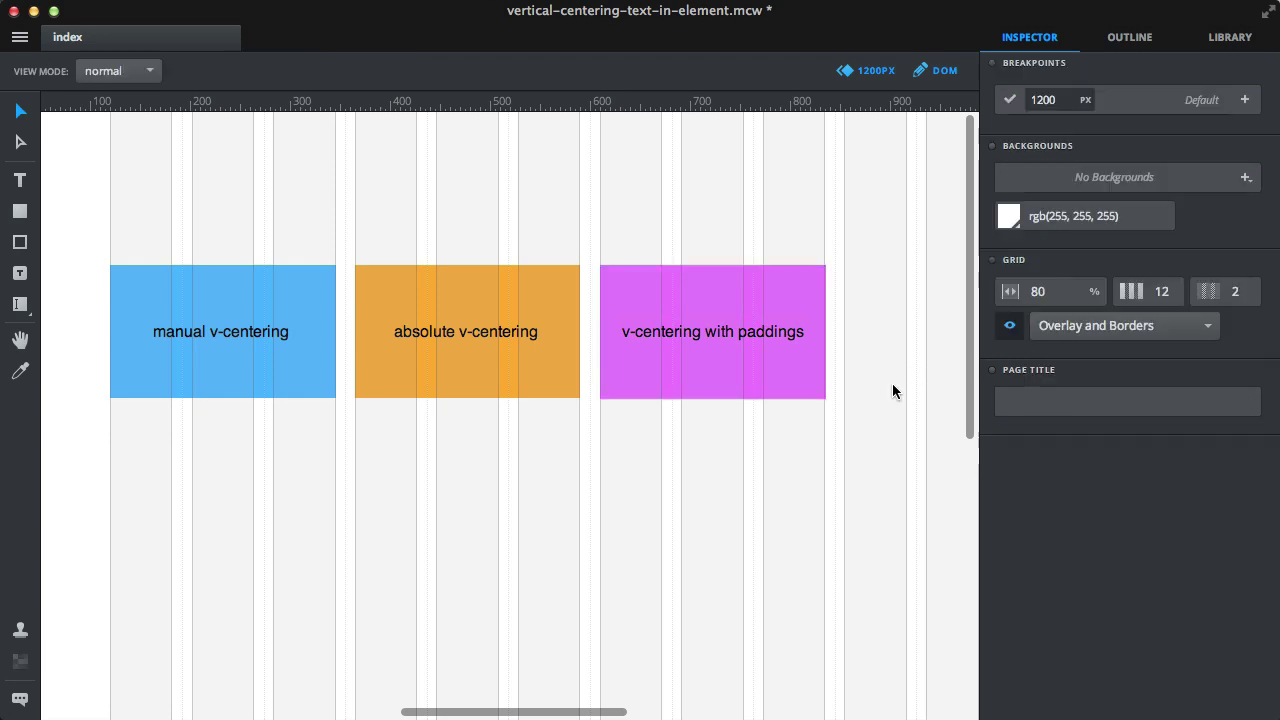
Save the page and review the blue, orange and magenta centred boxes in a live preview
key(super+s)
key(super+p)
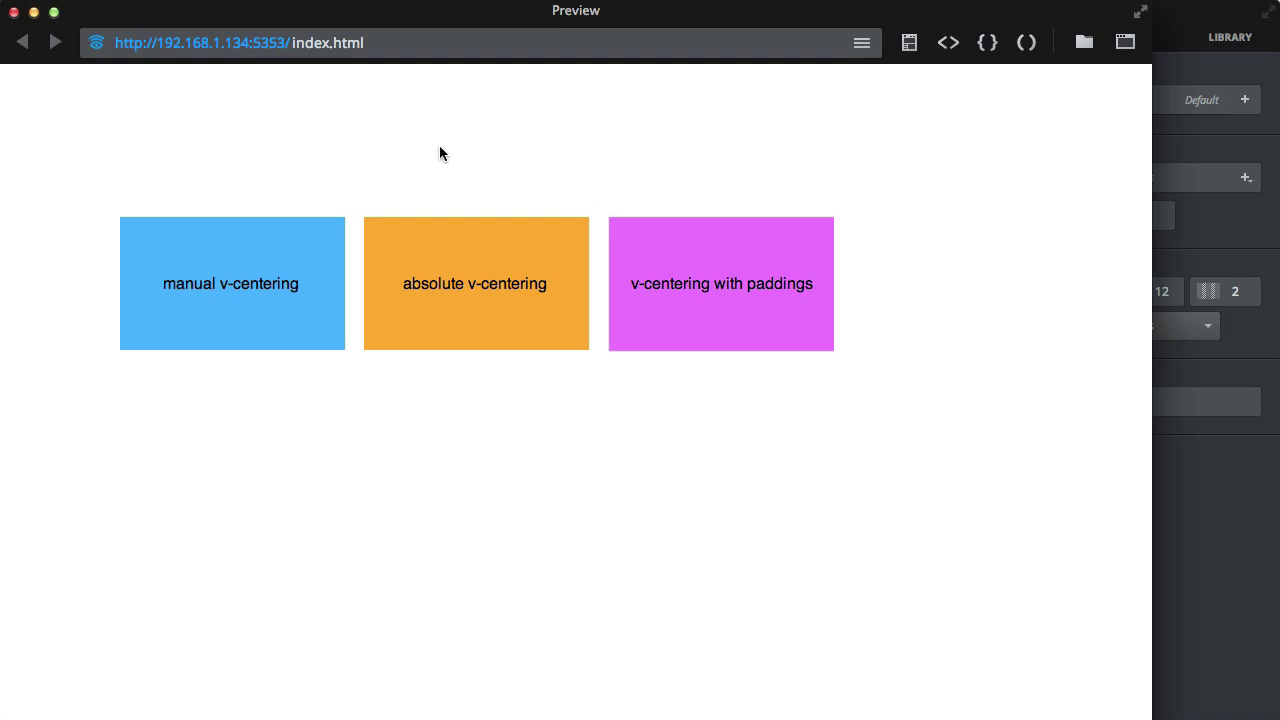
click(14, 11)
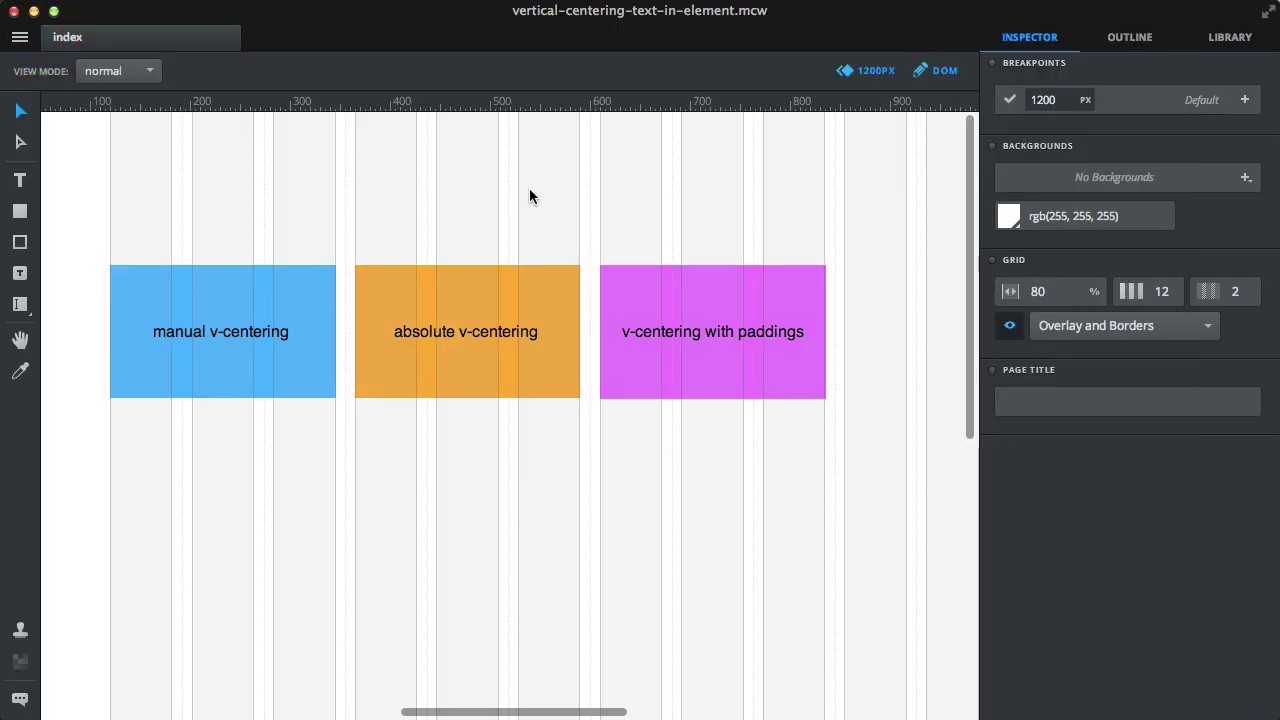